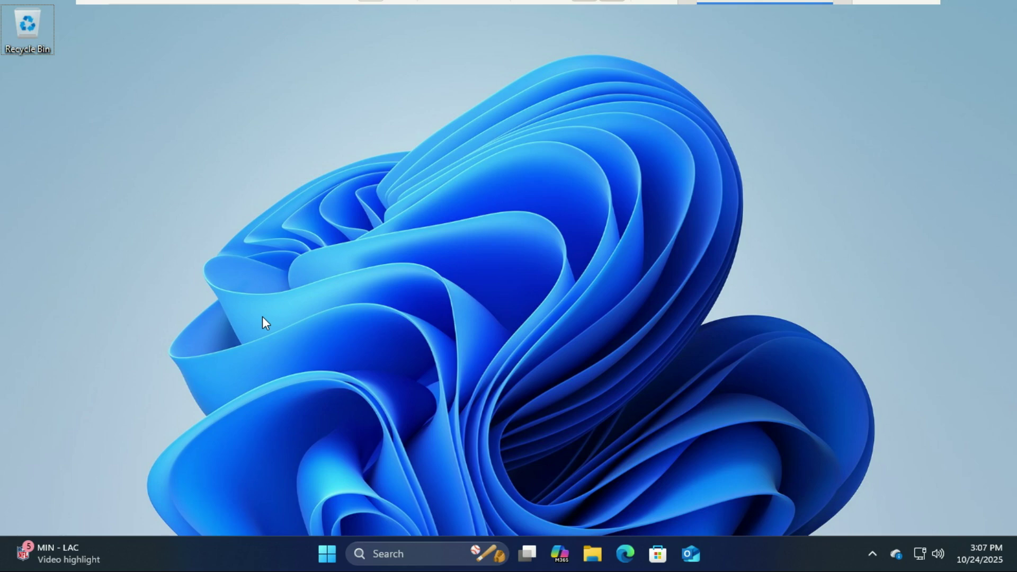
In Edge, search Google for 'zorin os download' and open the zorin.com/os/download page
click(625, 553)
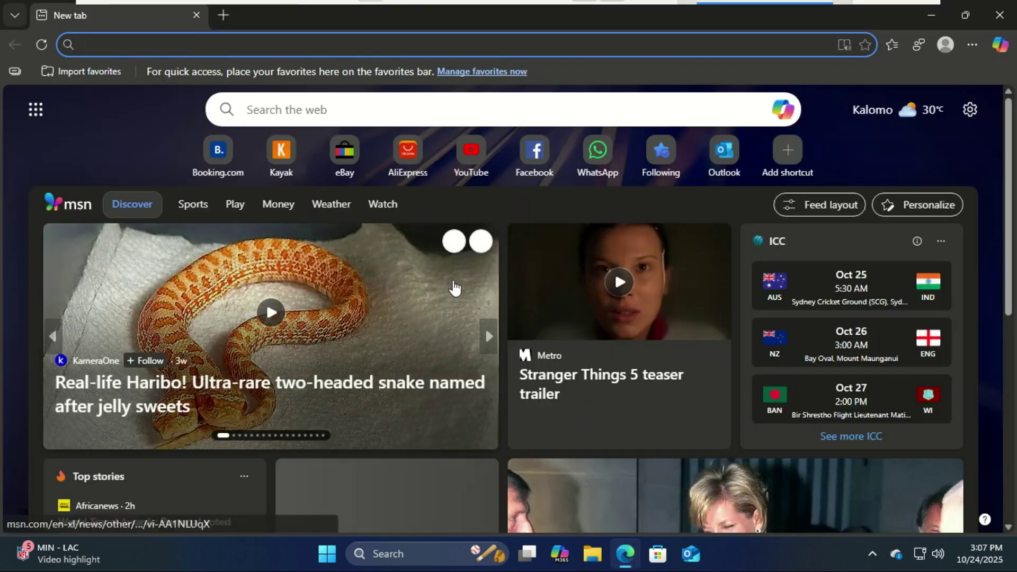
text(google.com)
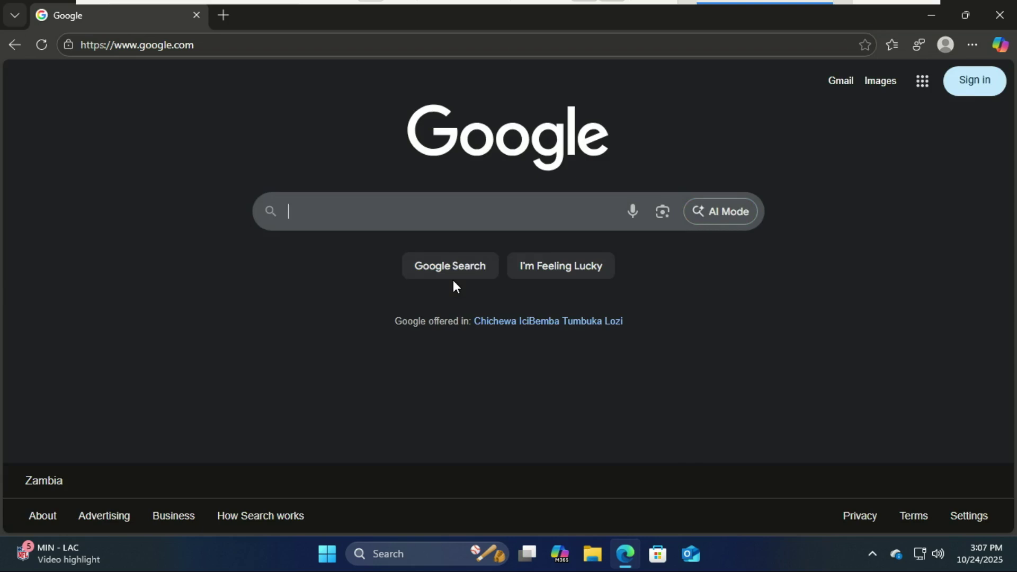
text(zorin)
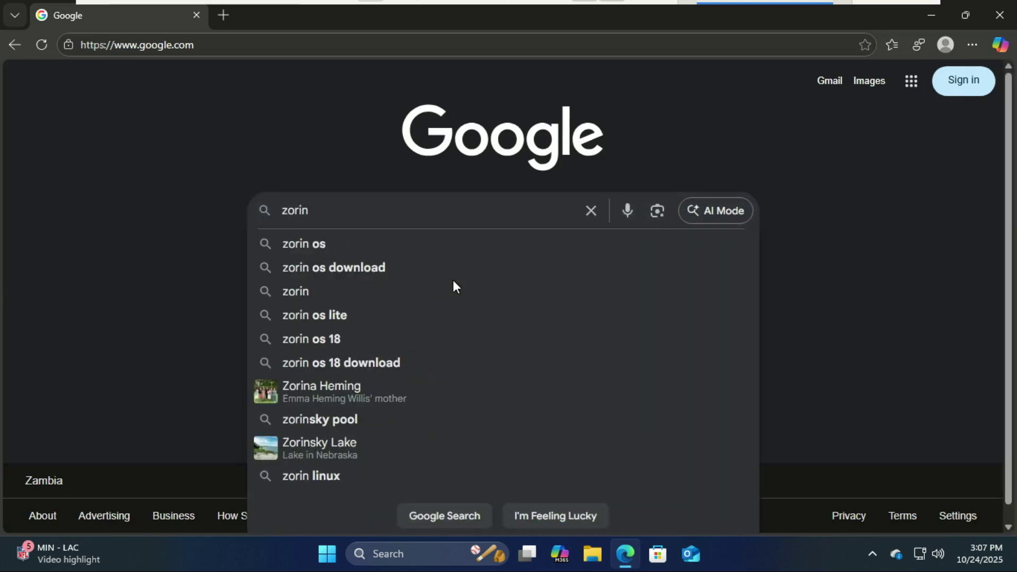
click(350, 265)
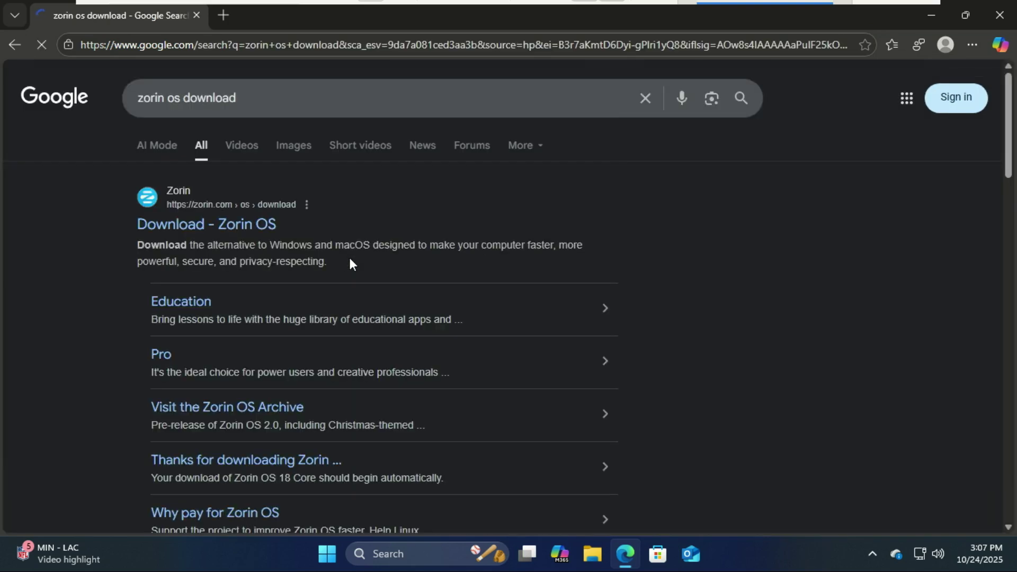
click(260, 235)
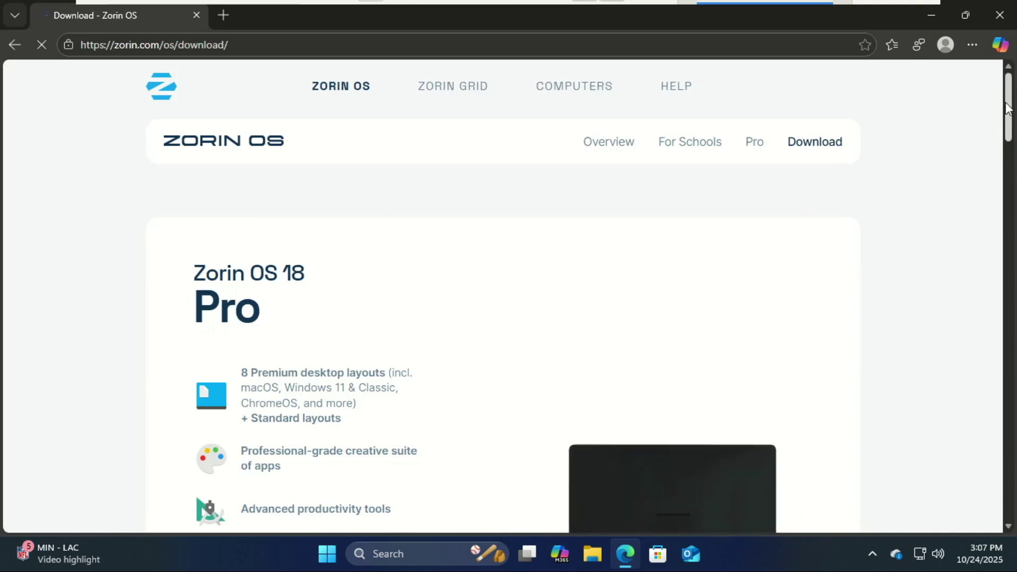
Start the free Zorin OS 18 Core ISO download, skipping the newsletter signup
drag(1007, 109, 1008, 231)
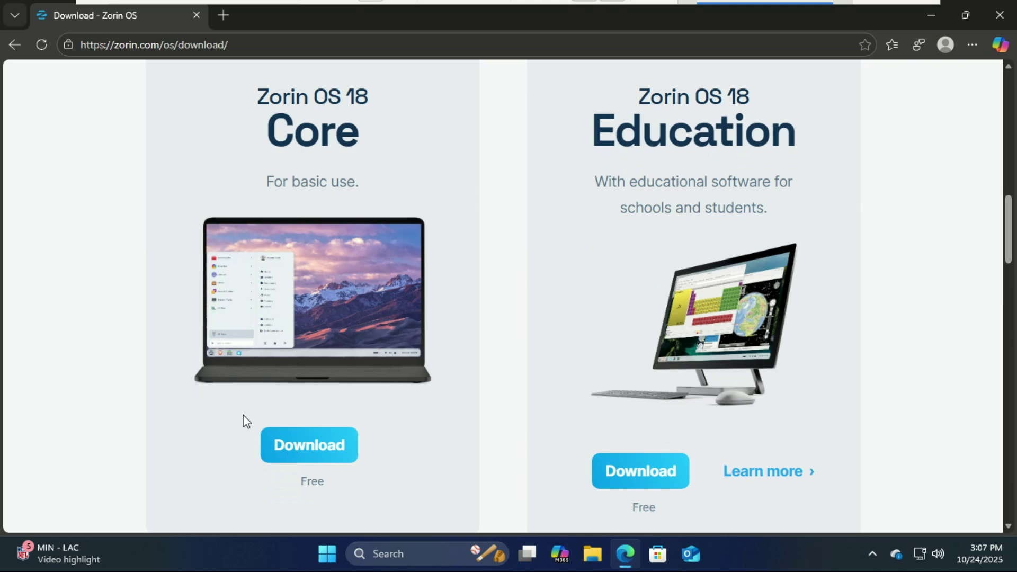
click(316, 447)
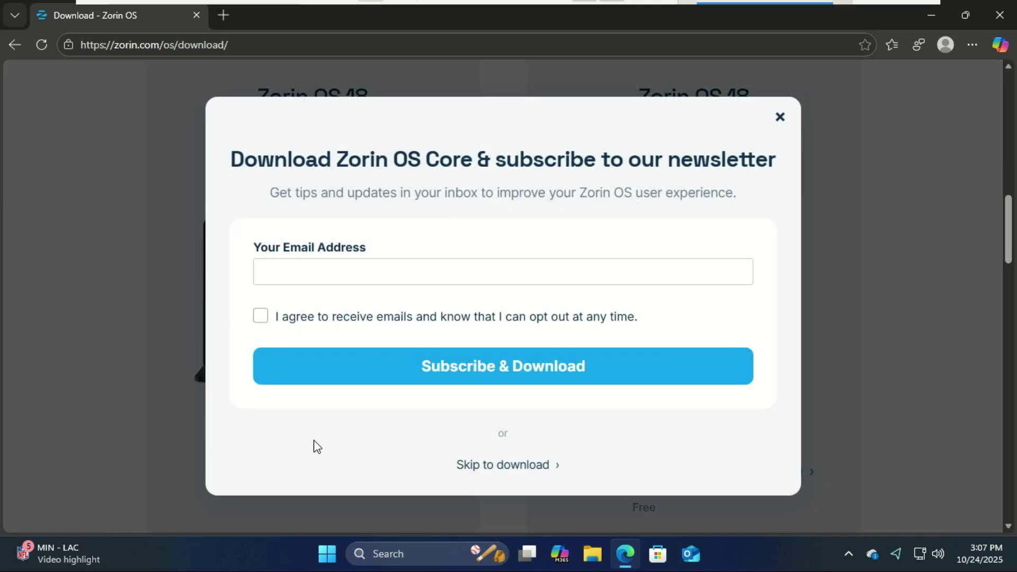
click(498, 478)
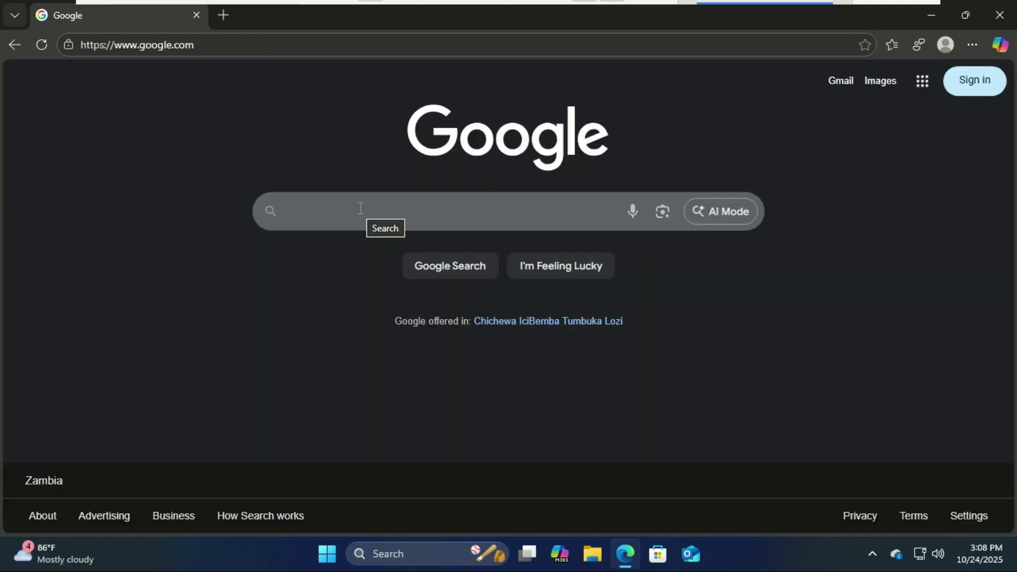
Search Google for Rufus and download rufus-4.11.exe for Windows x64 from rufus.ie
text(rufus)
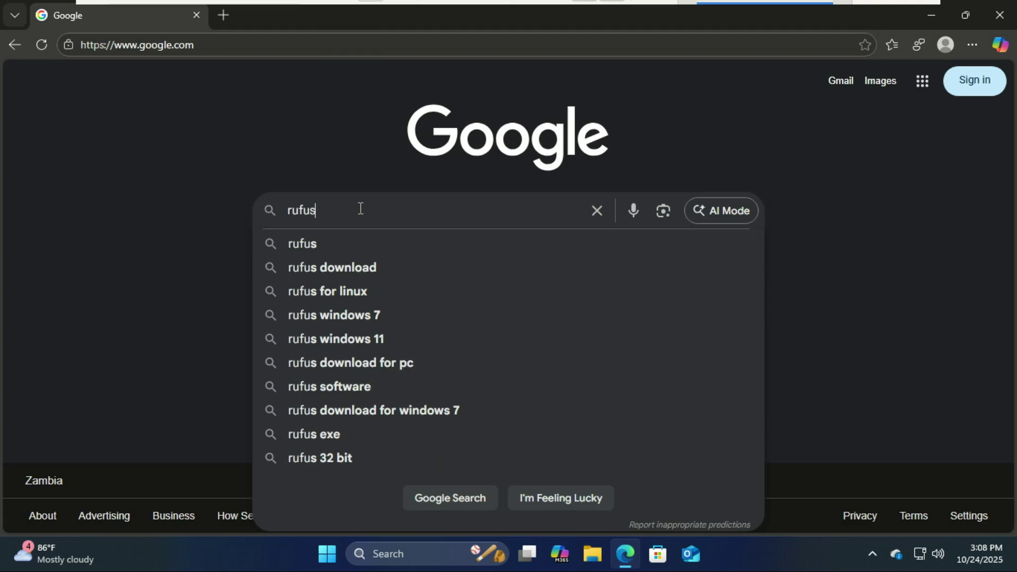
click(328, 270)
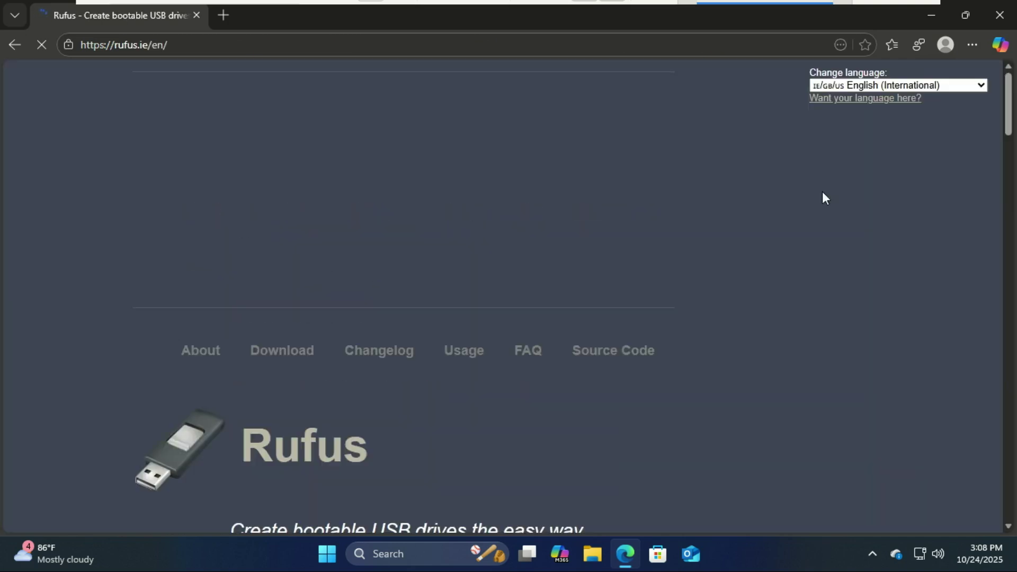
scroll(822, 192, down, 3)
scroll(507, 297, down, 10)
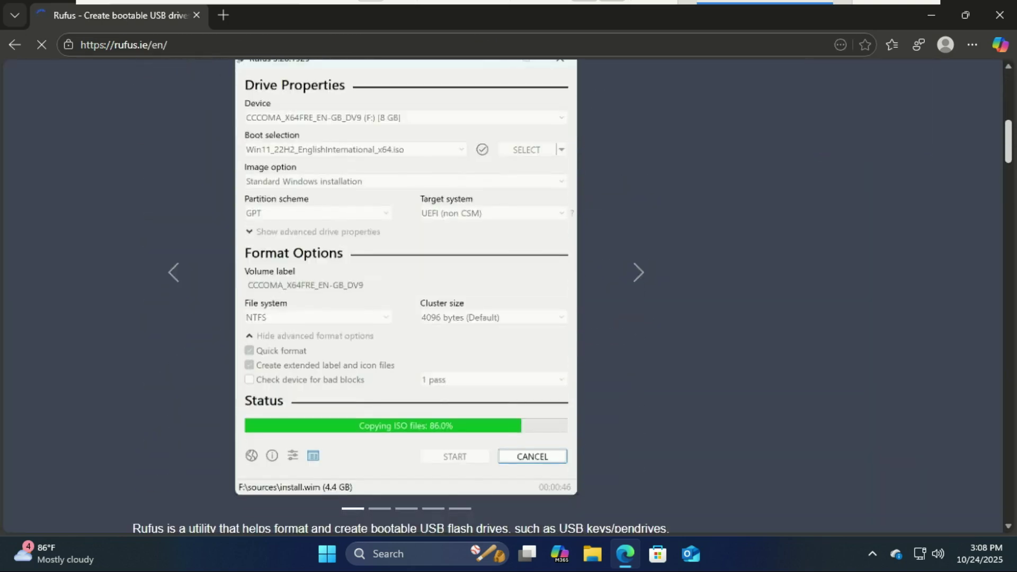
scroll(393, 332, down, 12)
scroll(393, 332, up, 4)
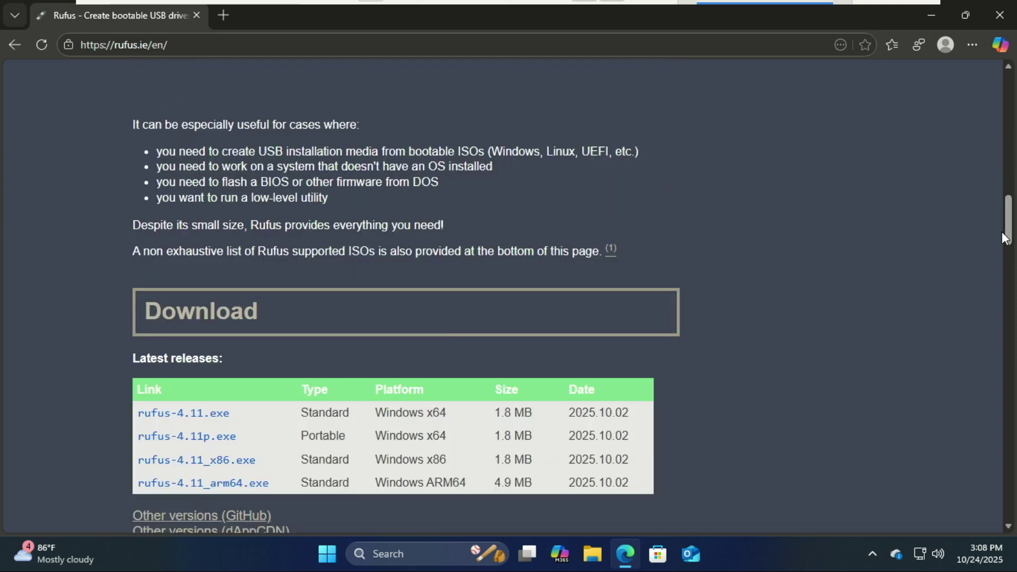
click(184, 415)
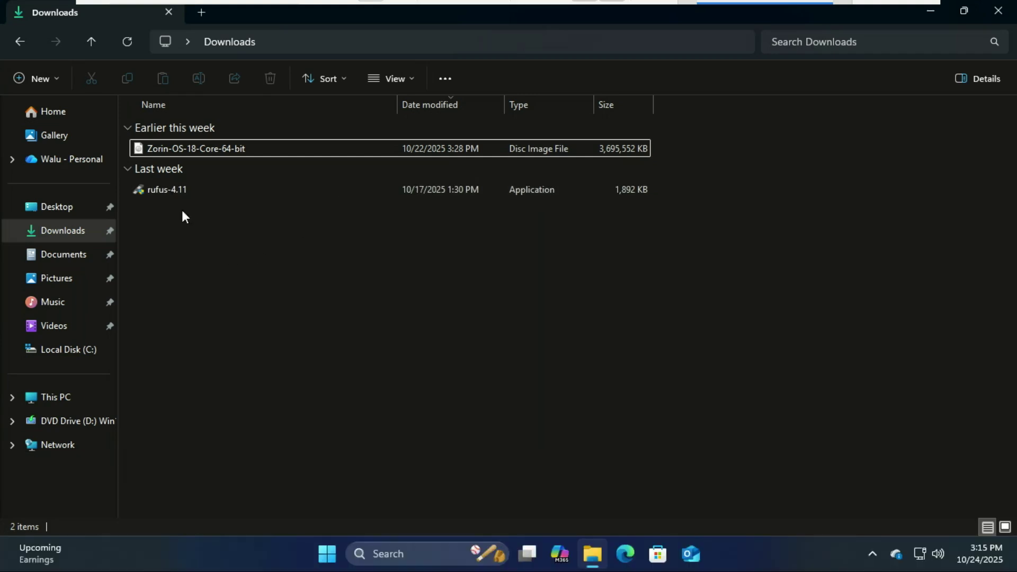
Launch rufus-4.11 with administrator rights and dismiss the AutoPlay drive warning
click(171, 192)
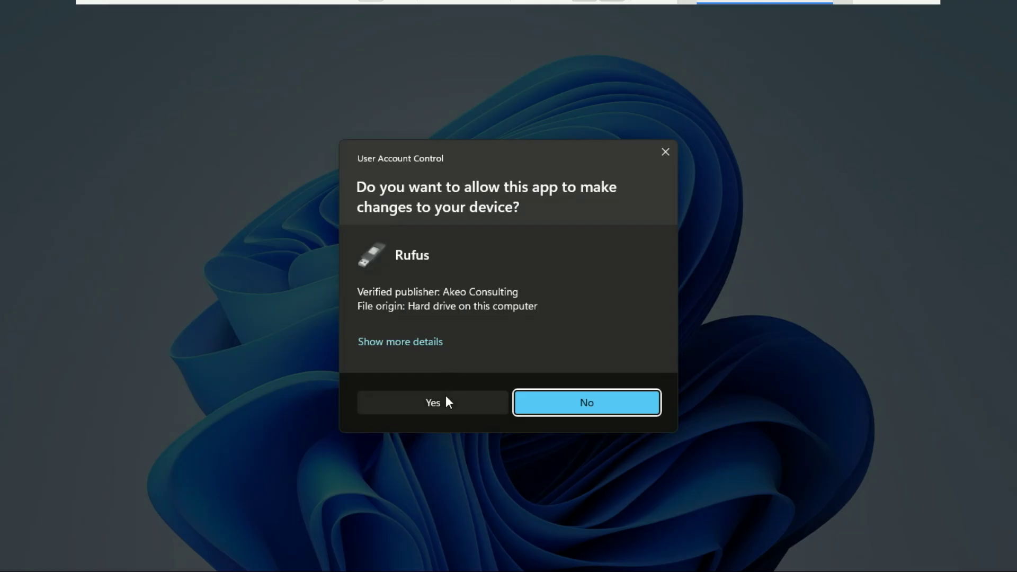
click(446, 397)
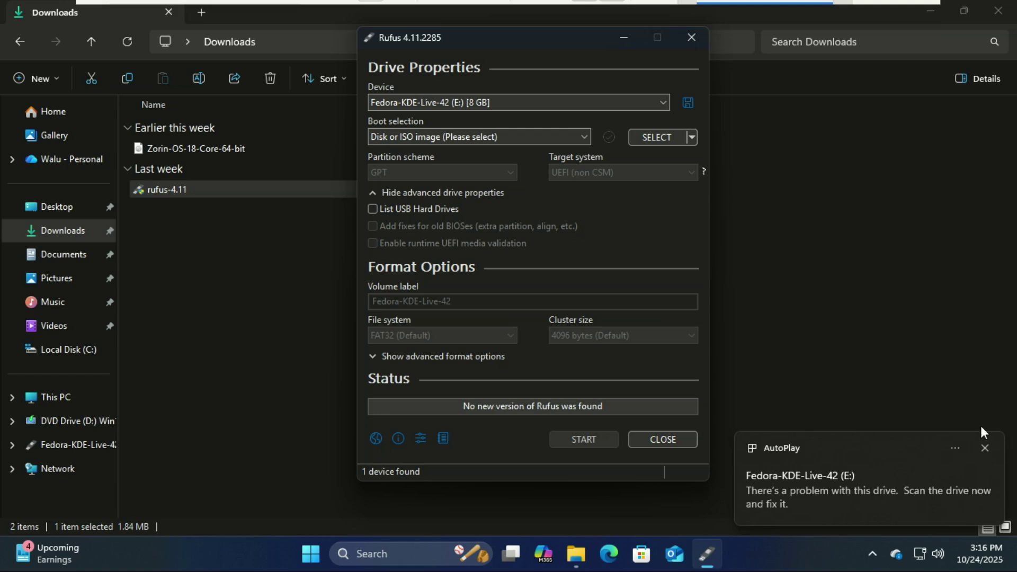
click(983, 448)
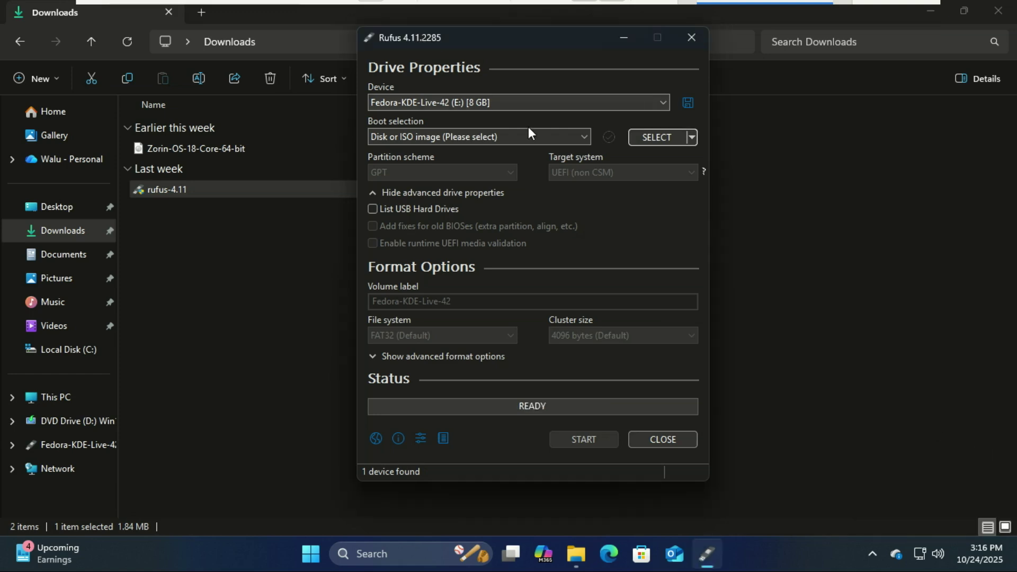
Keep Fedora-KDE-Live-42 as the target device and load Zorin-OS-18-Core-64-bit.iso
click(528, 100)
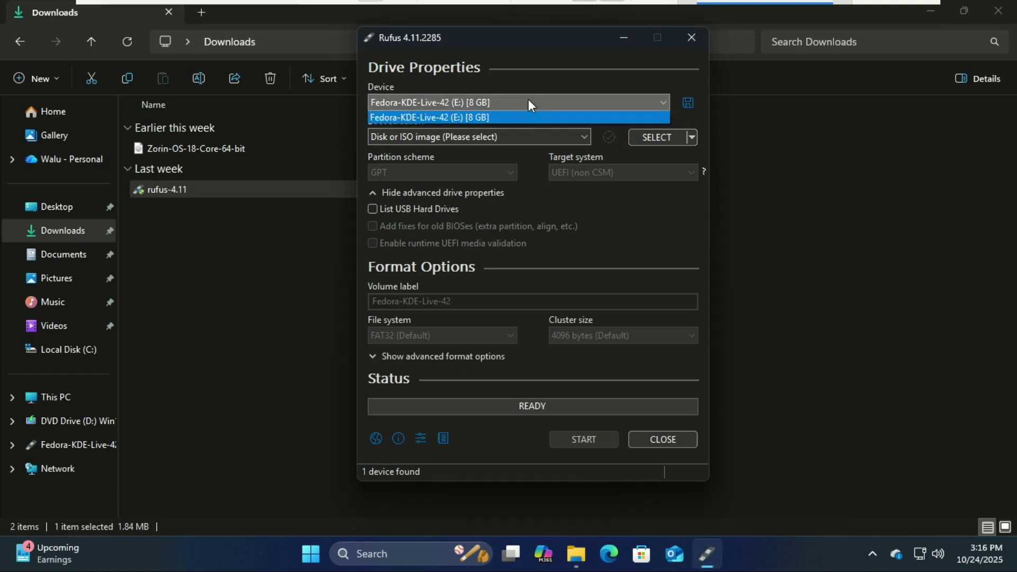
click(529, 100)
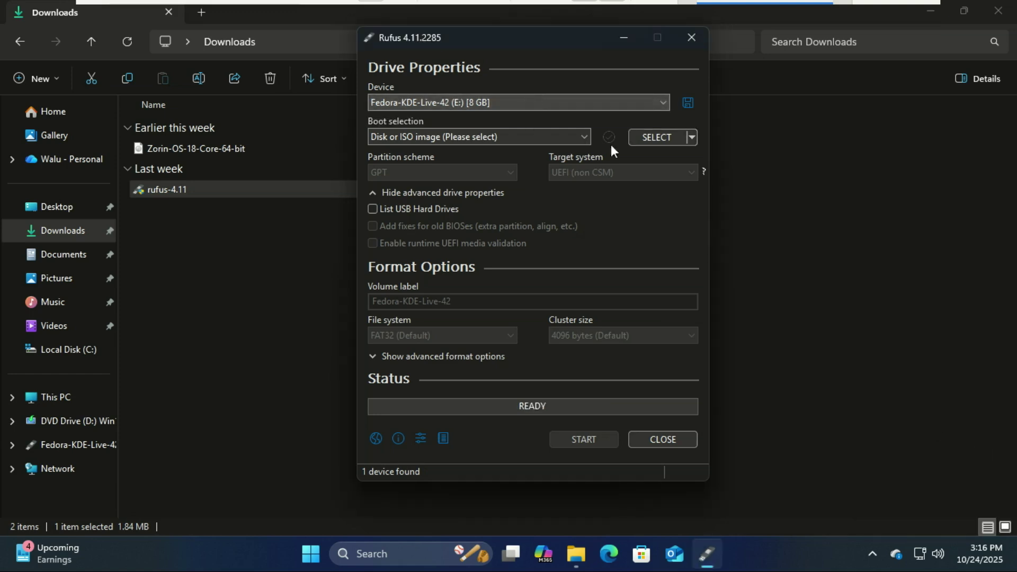
click(659, 136)
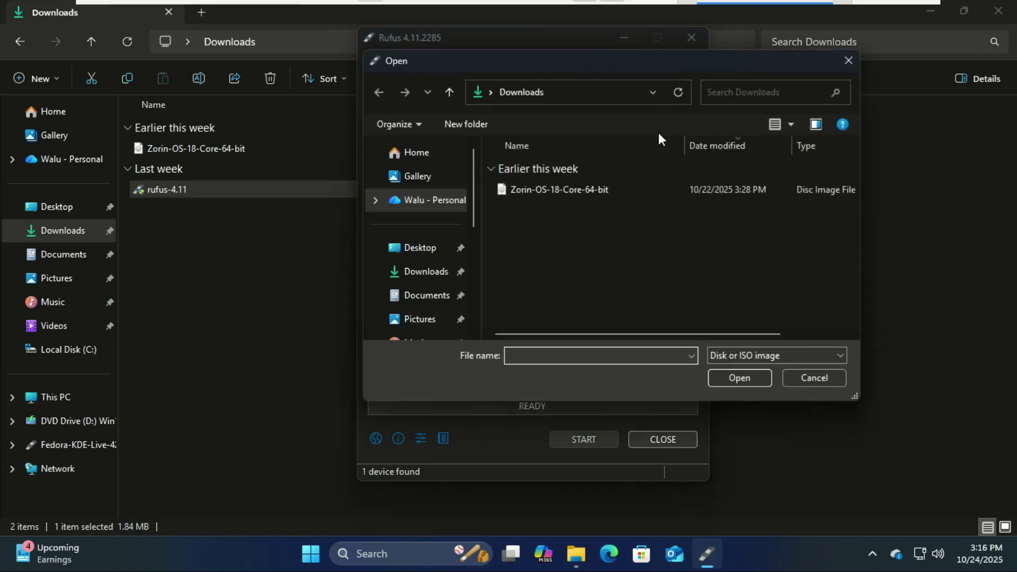
double_click(555, 190)
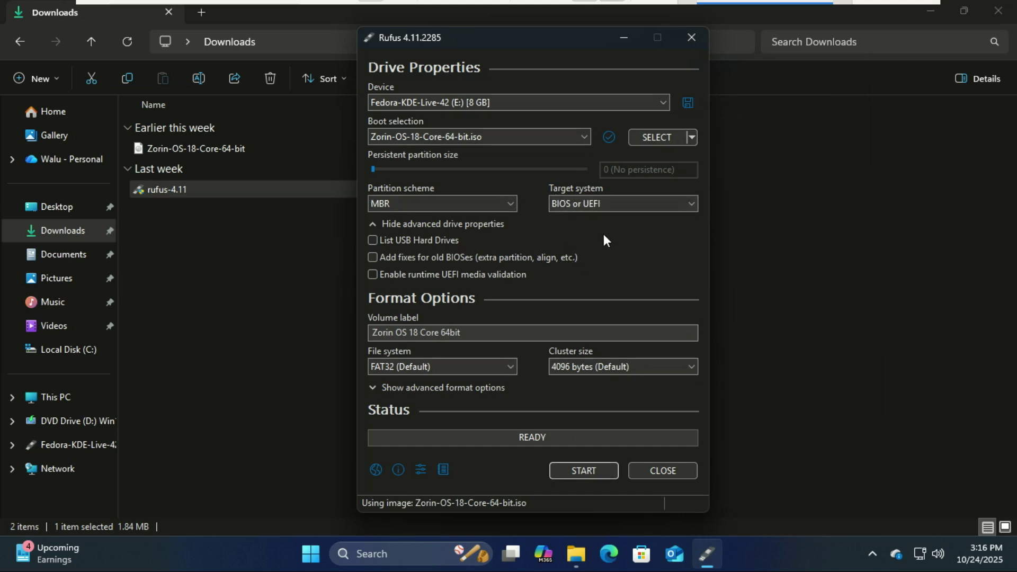
Change the Rufus partition scheme from MBR to GPT
click(511, 206)
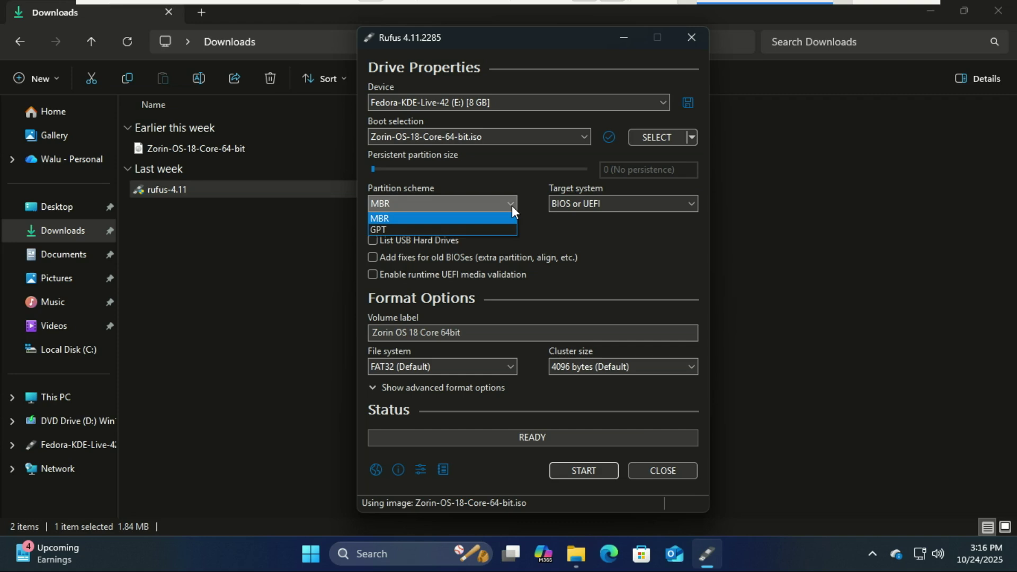
click(511, 206)
click(512, 206)
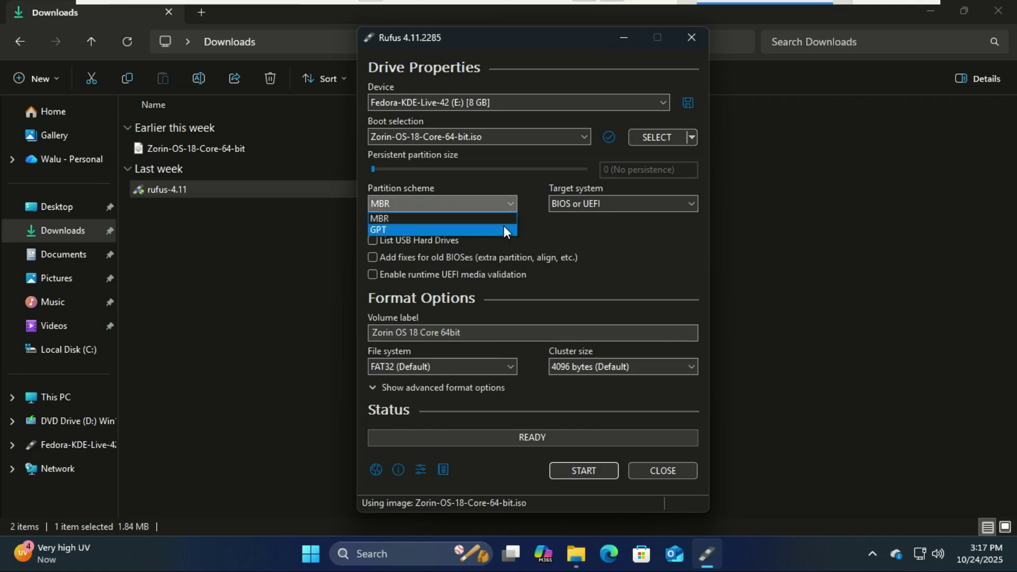
click(503, 229)
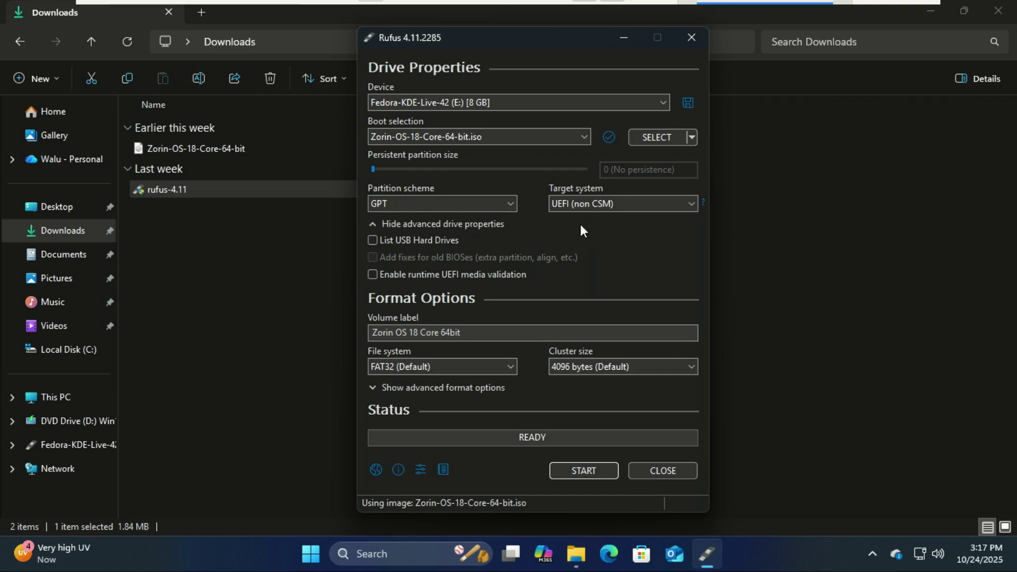
Write the Zorin image to the USB in ISO Image mode, confirm the erase, then close Rufus
click(583, 469)
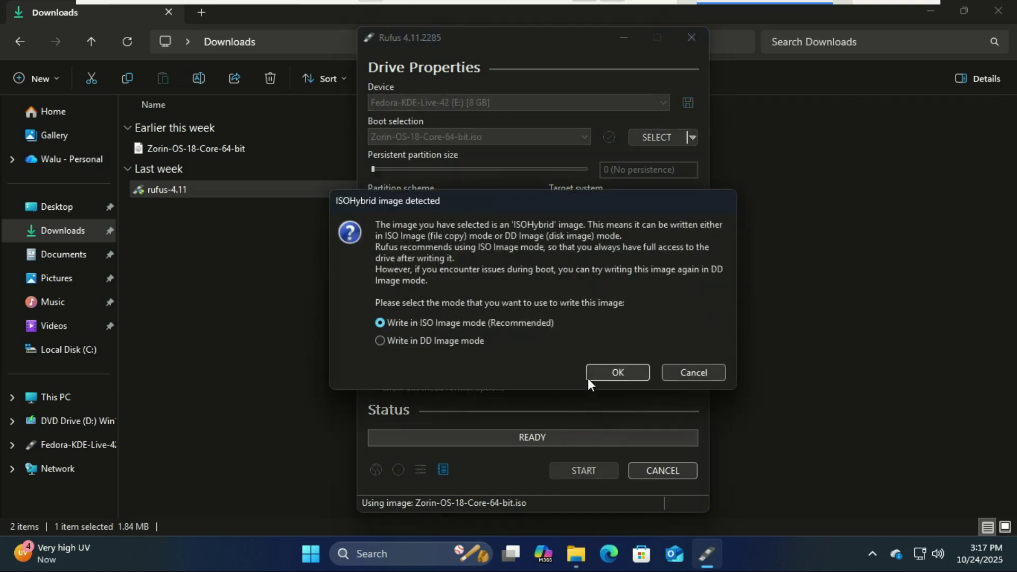
click(598, 373)
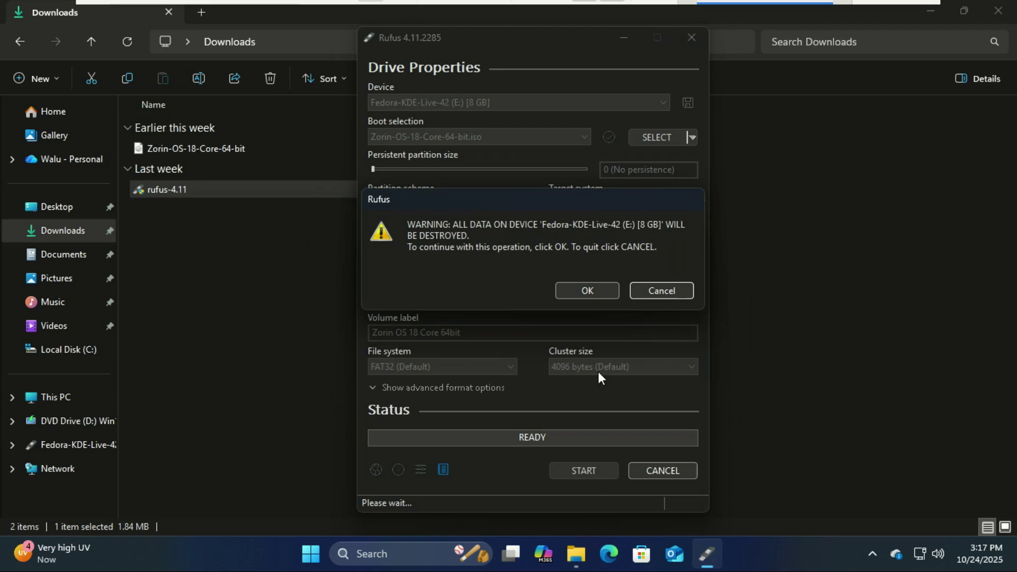
click(584, 295)
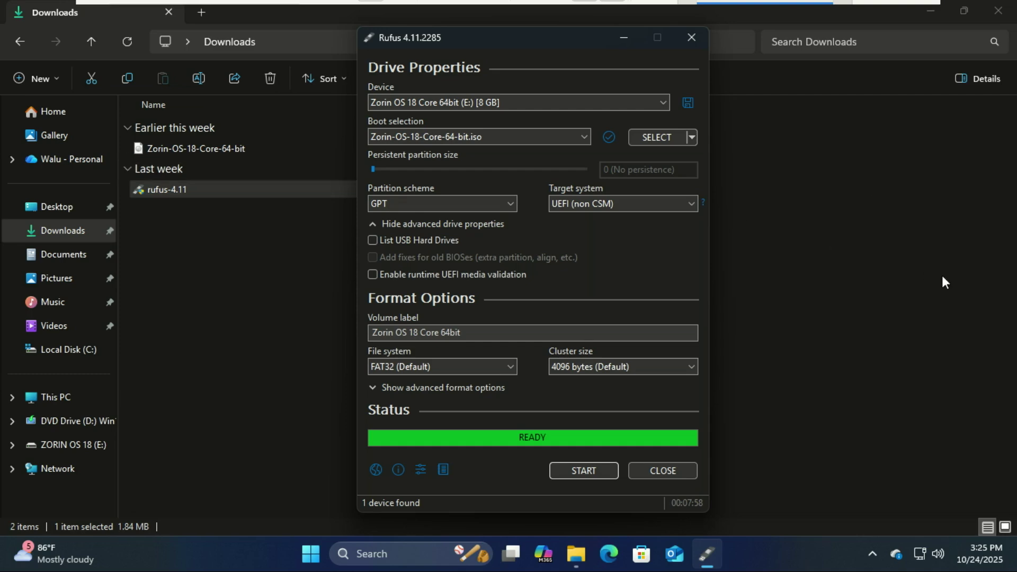
click(675, 469)
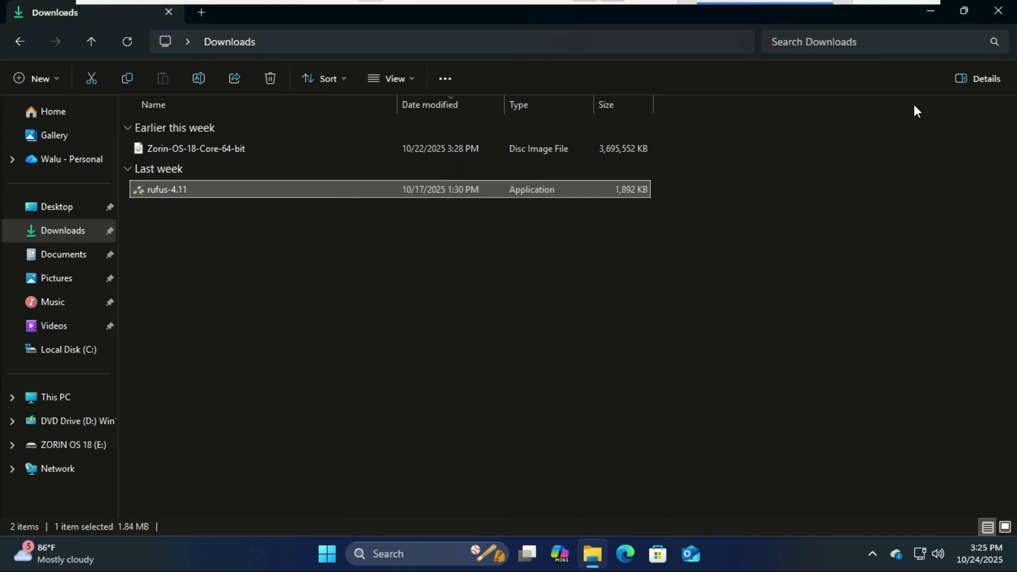
Open Computer Management from the Start button's context menu and widen the disk view
click(930, 11)
right_click(327, 553)
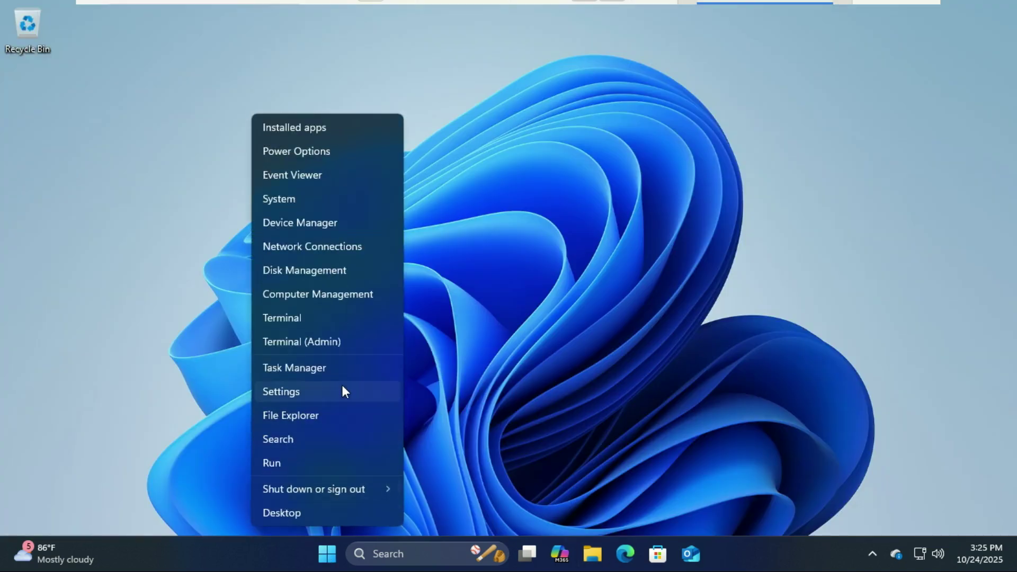
click(330, 293)
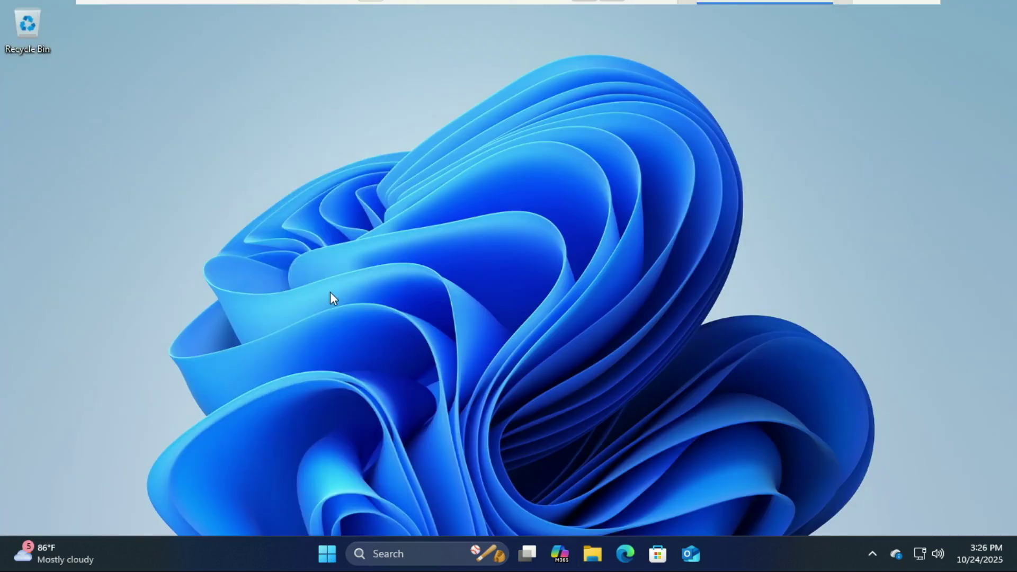
drag(873, 255, 942, 255)
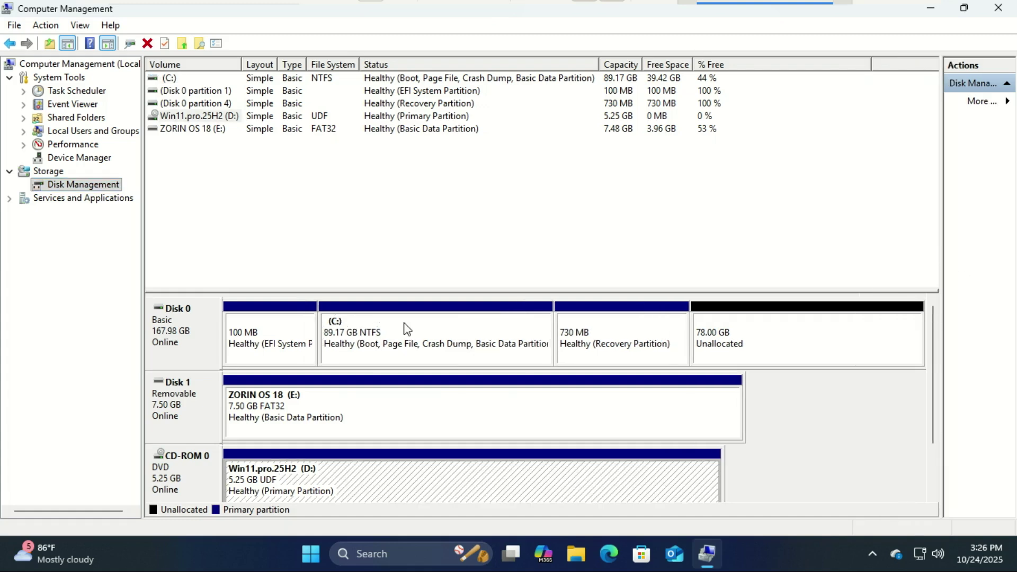
Begin a 50000 MB shrink of C: but cancel it, select the 78.00 GB unallocated space, and close
right_click(406, 329)
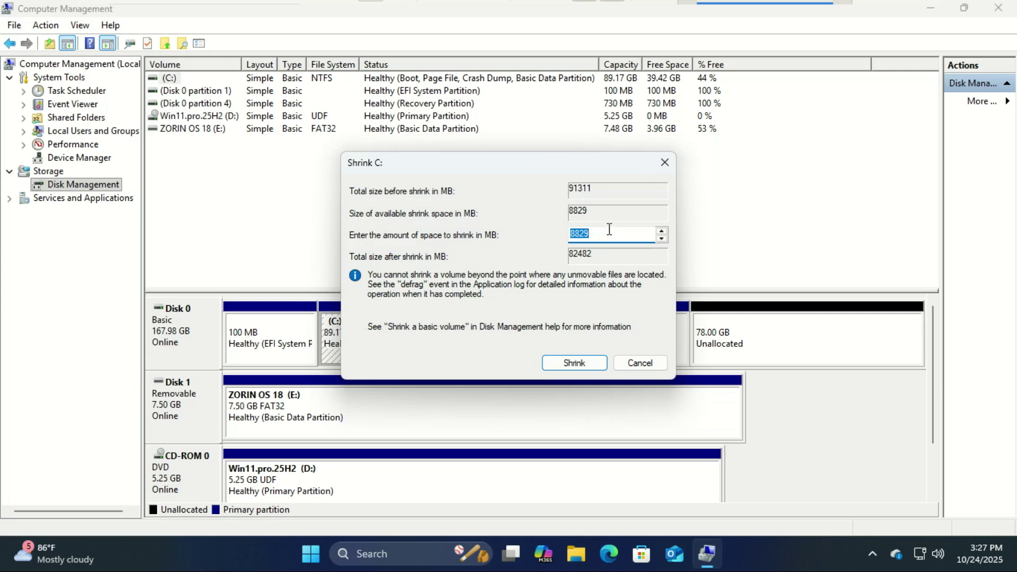
text(50000)
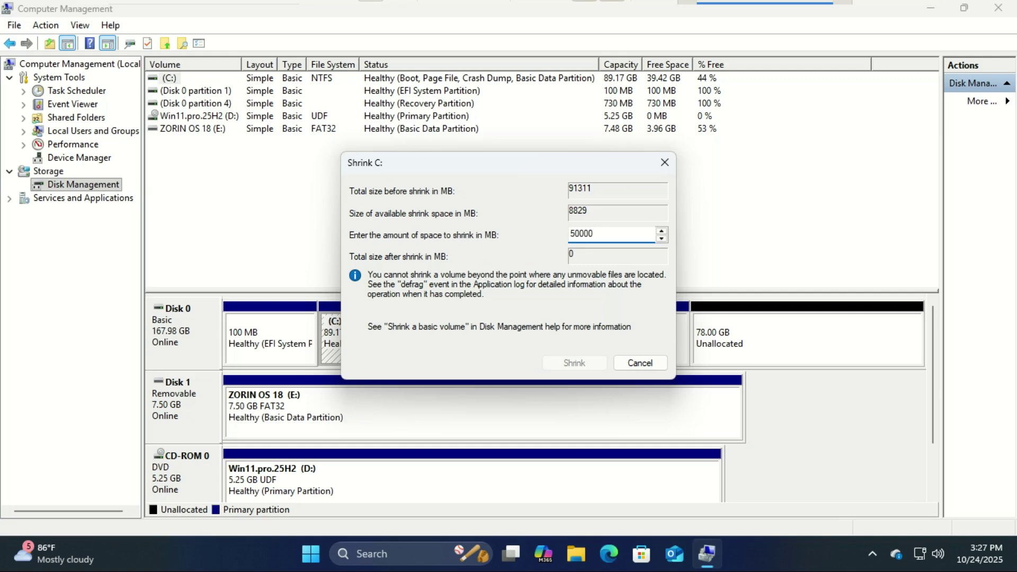
key(BackSpace)
text(0)
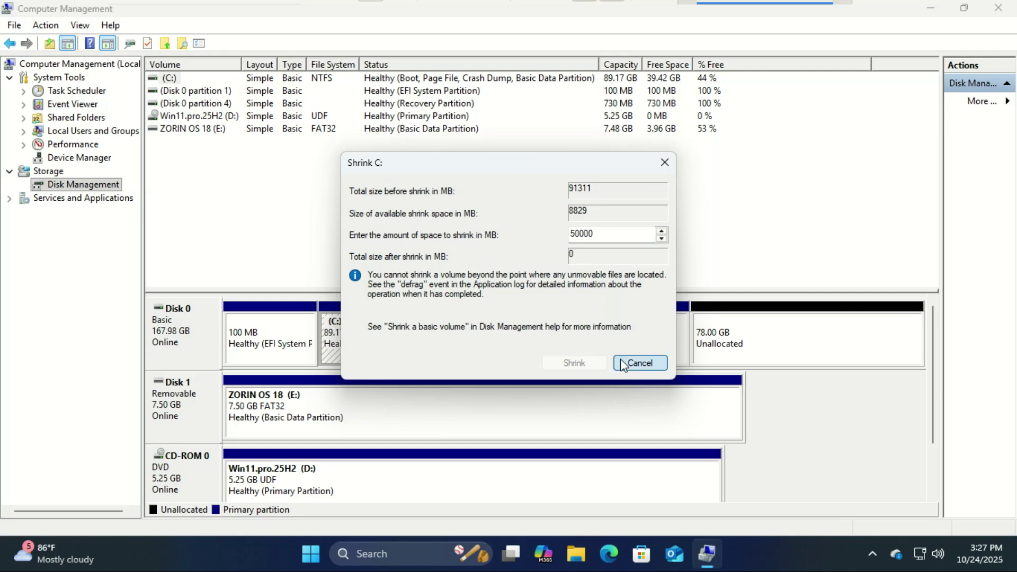
click(622, 363)
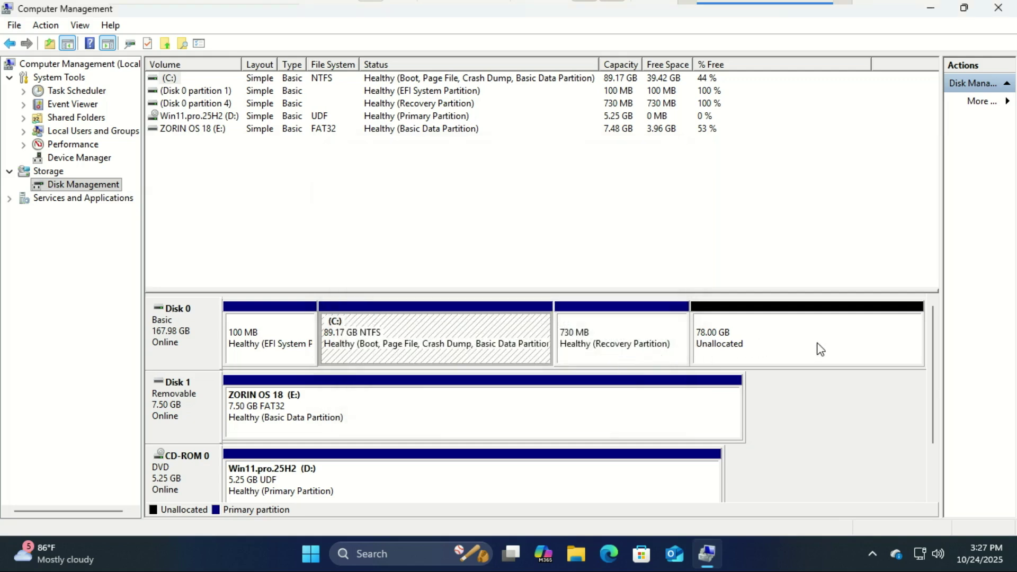
click(779, 328)
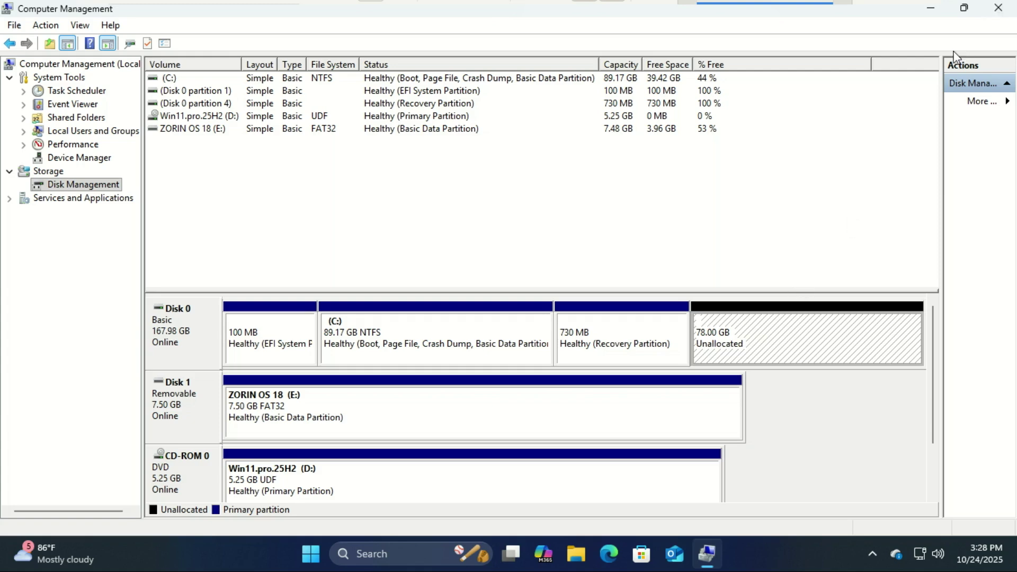
click(1001, 9)
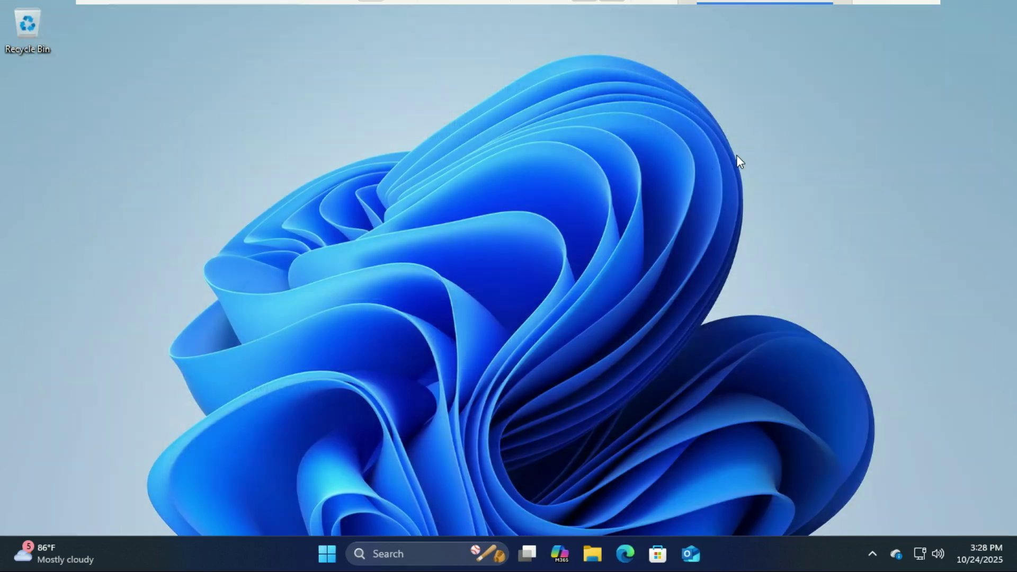
Restart Windows and boot the EFI USB Device from Boot Manager into the Zorin OS installer
click(327, 554)
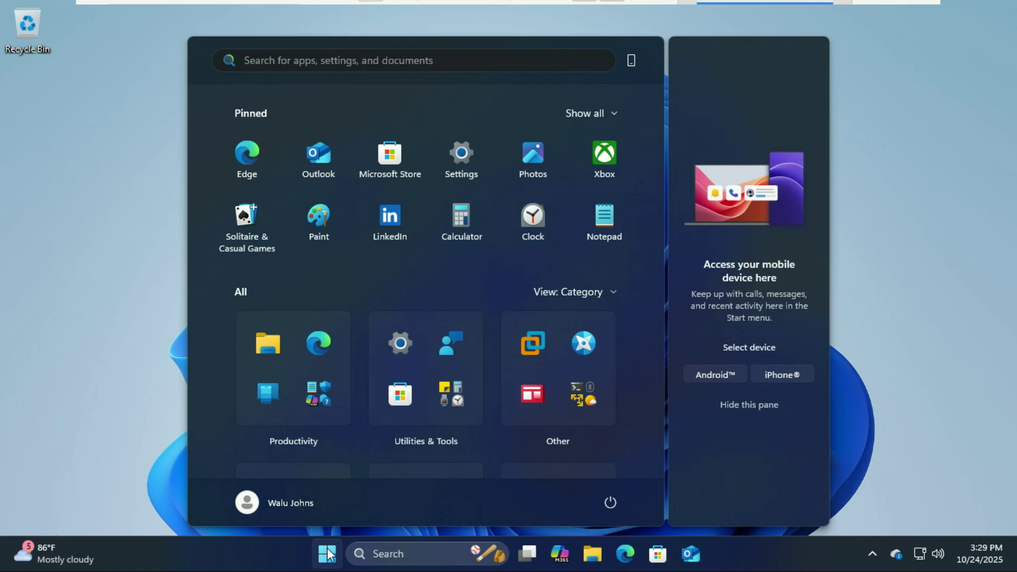
click(615, 503)
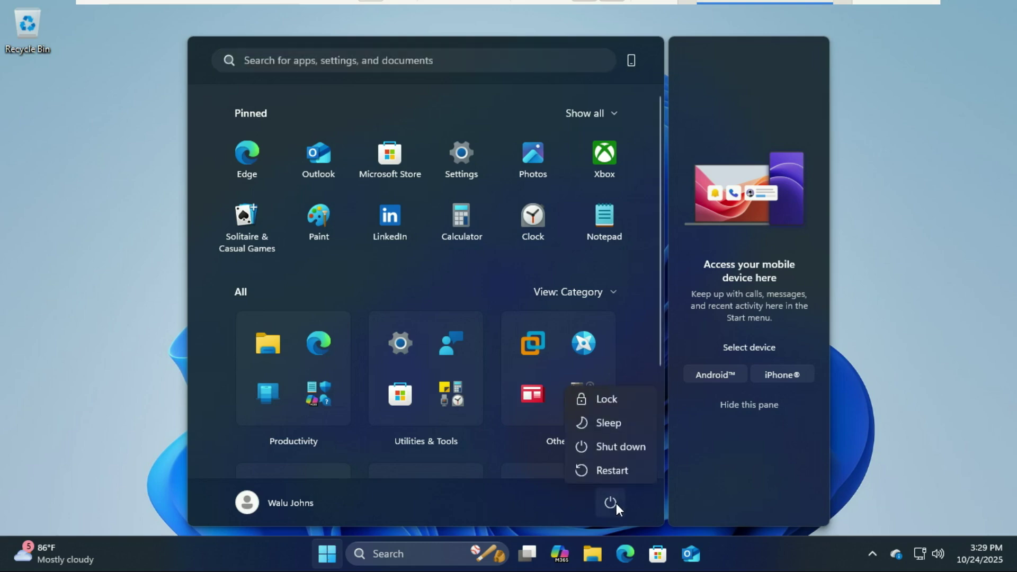
click(614, 477)
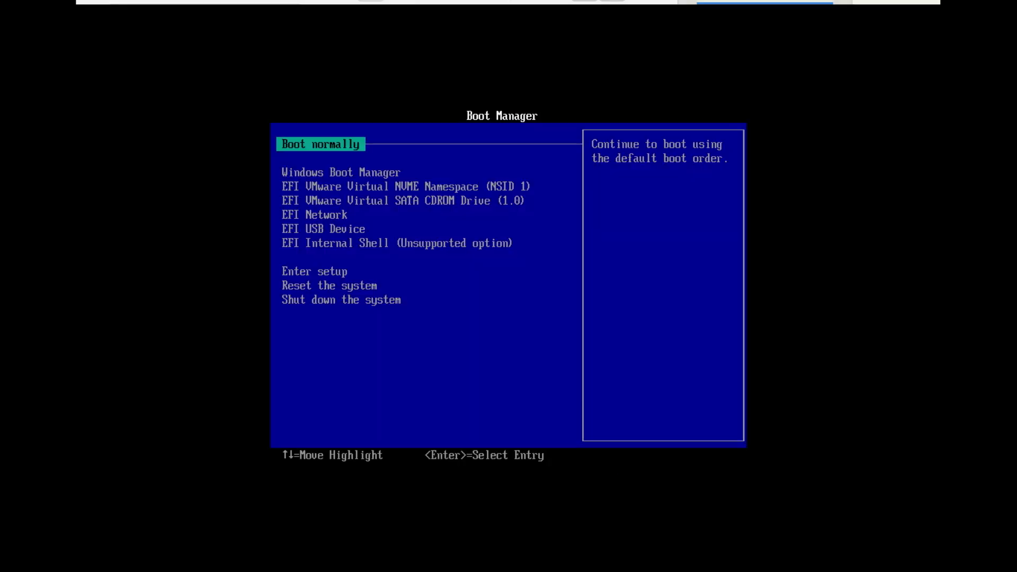
key(Down)
key(Down)
key(Down)
key(Down)
key(Down)
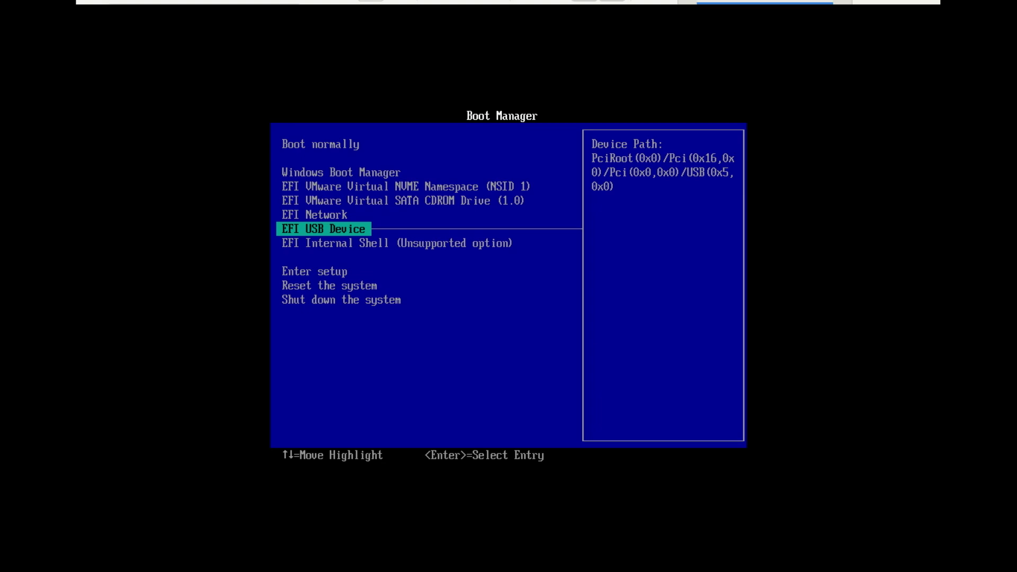
key(Return)
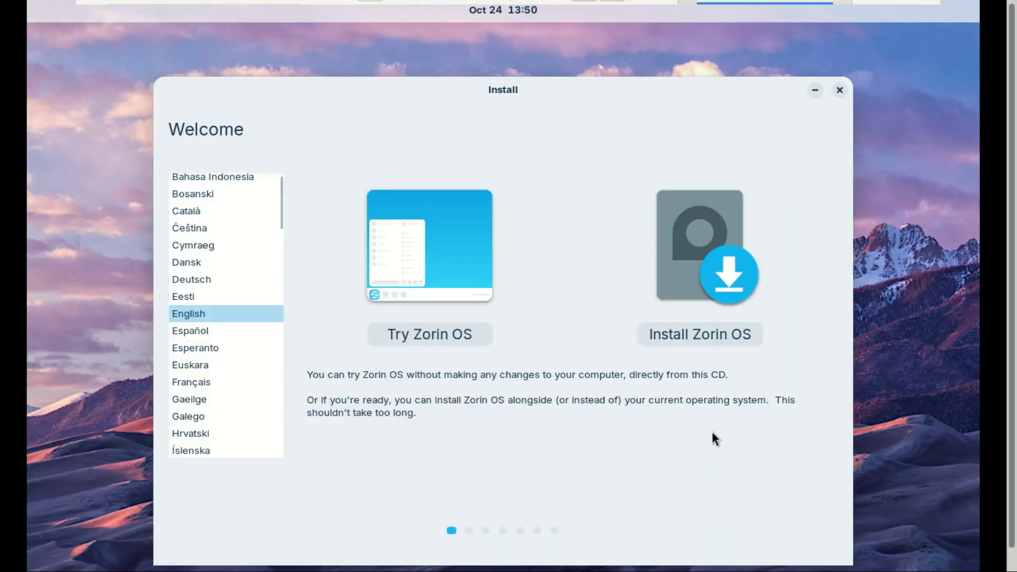
Start installing Zorin OS with the English (US) keyboard layout and default update options
drag(599, 99, 599, 68)
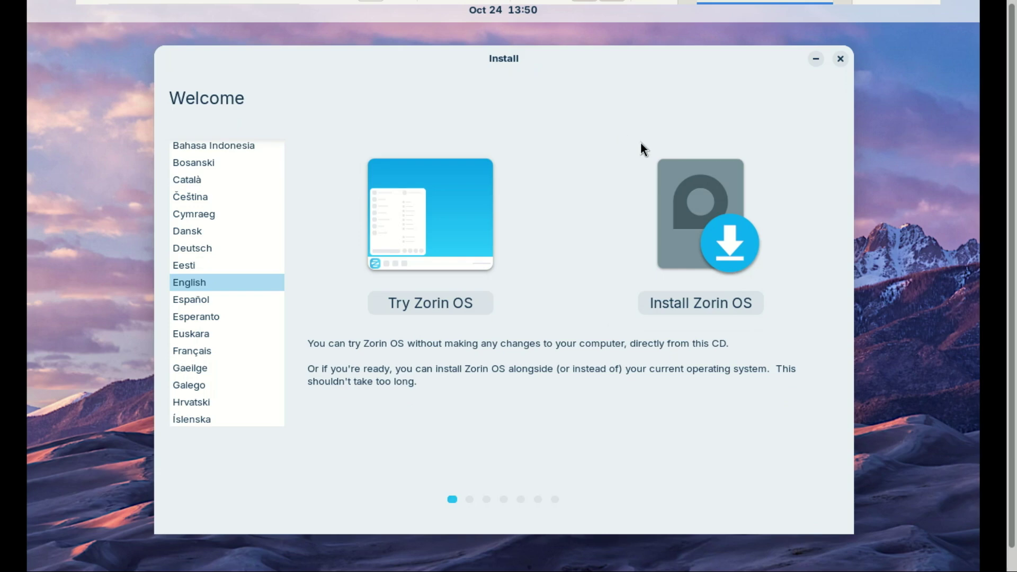
click(721, 308)
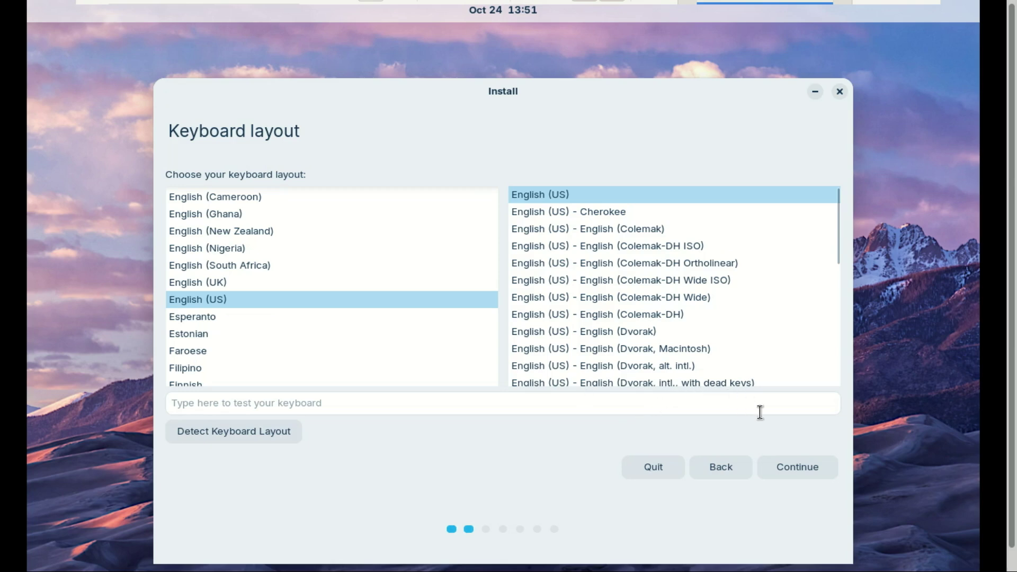
click(798, 467)
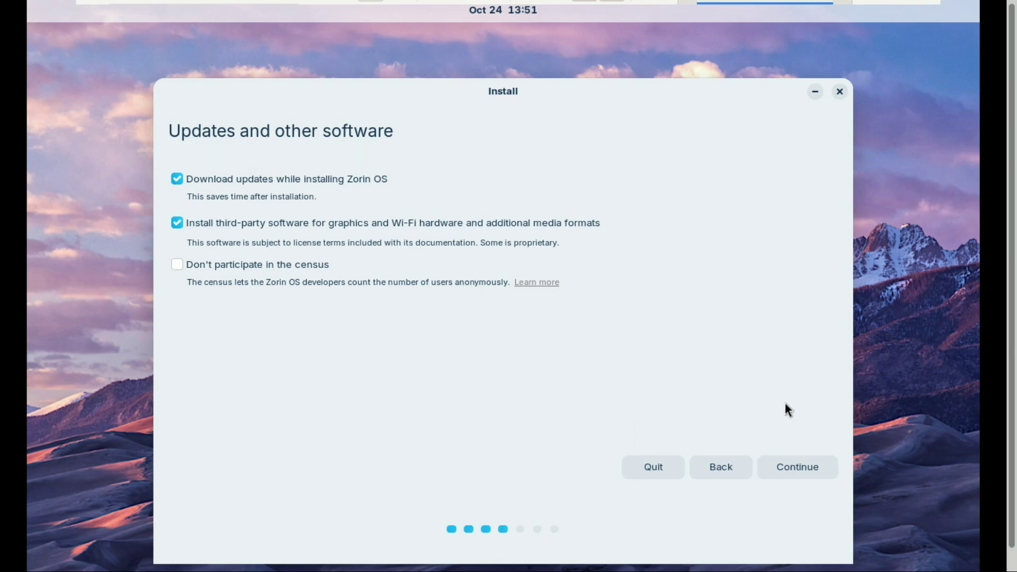
click(799, 460)
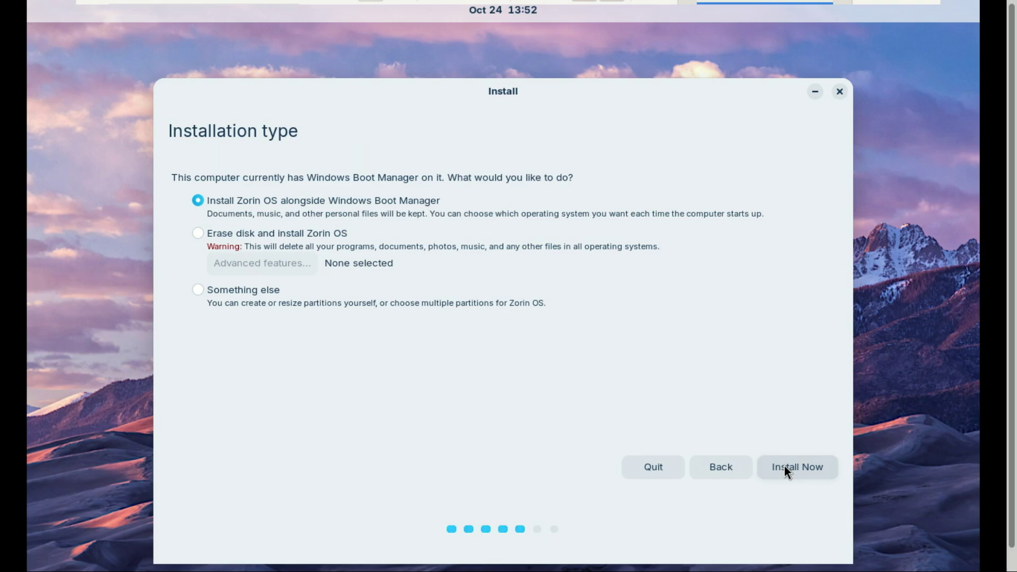
Choose 'Something else' as the installation type for manual partitioning
click(203, 291)
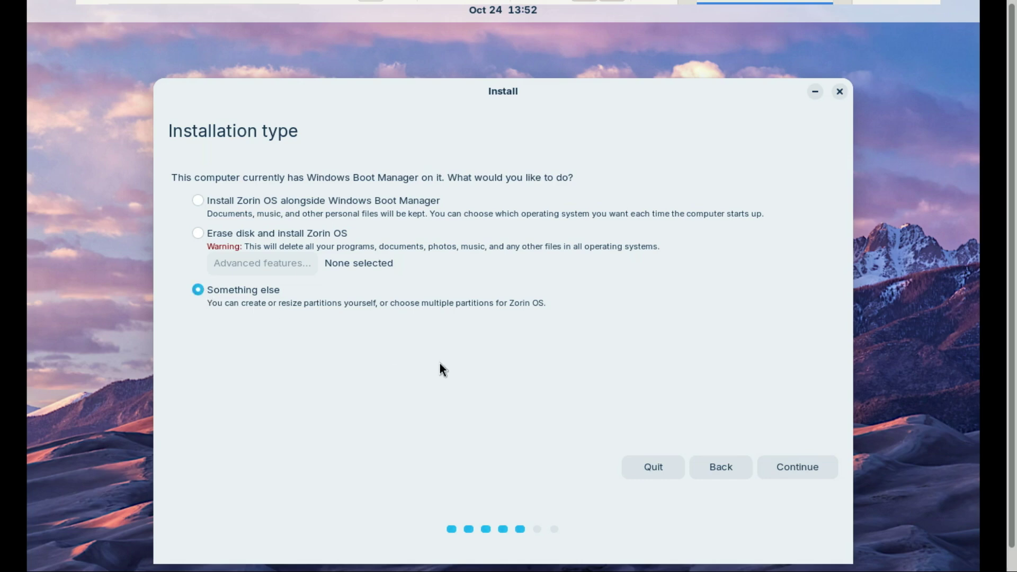
Turn the 83753 MB free space into a primary Ext4 partition mounted at /
click(805, 469)
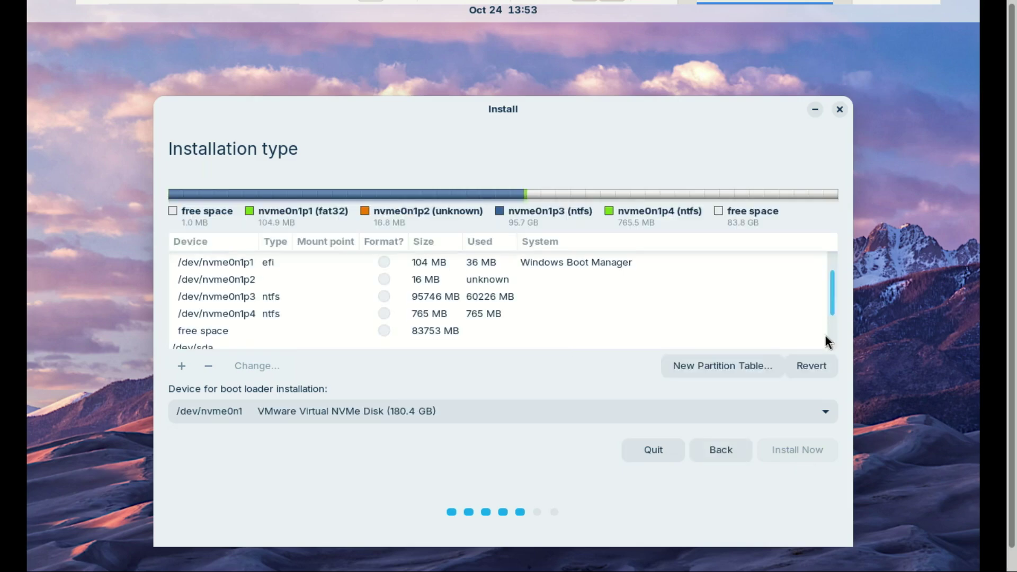
scroll(825, 336, down, 3)
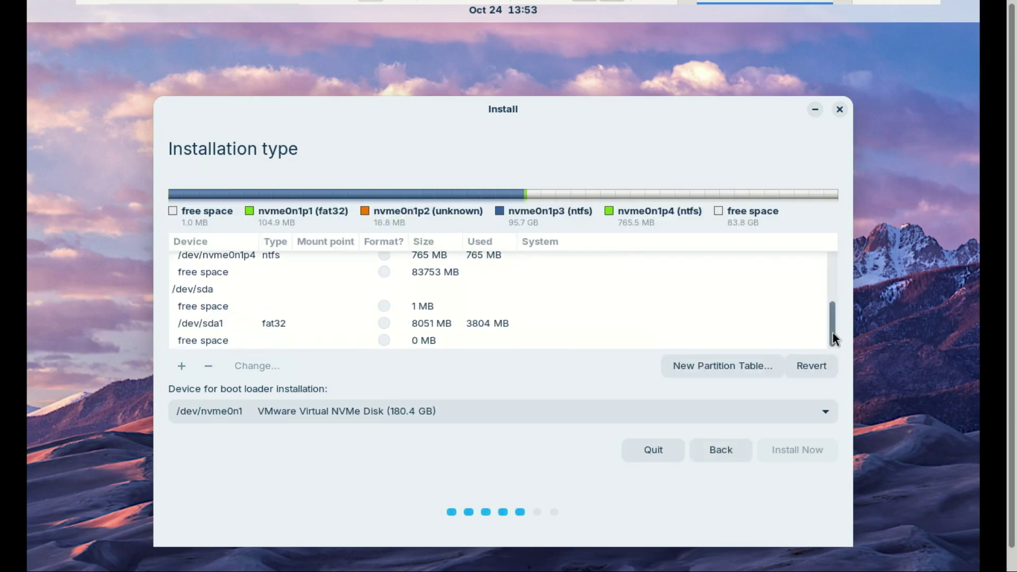
scroll(832, 332, up, 1)
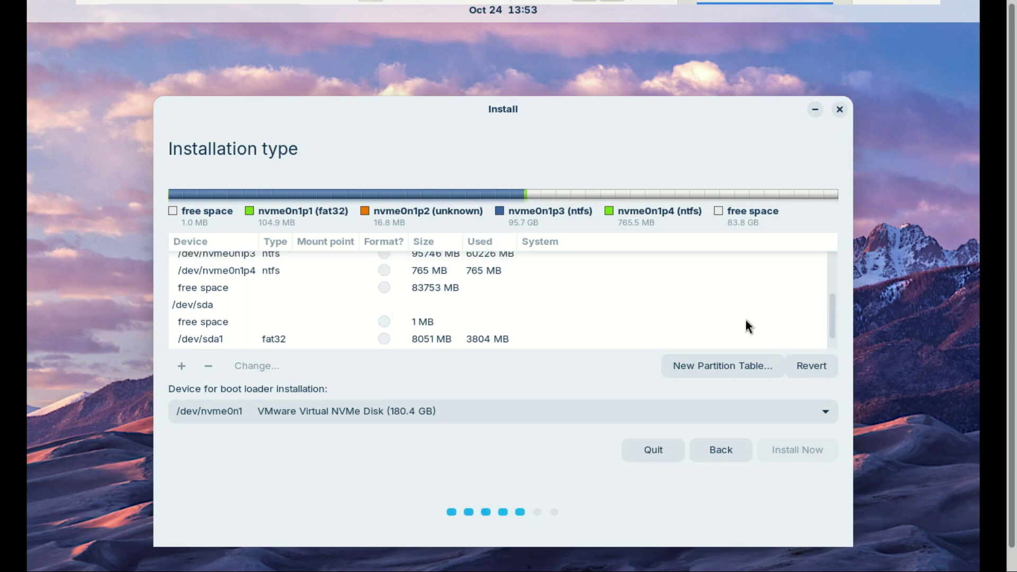
click(439, 289)
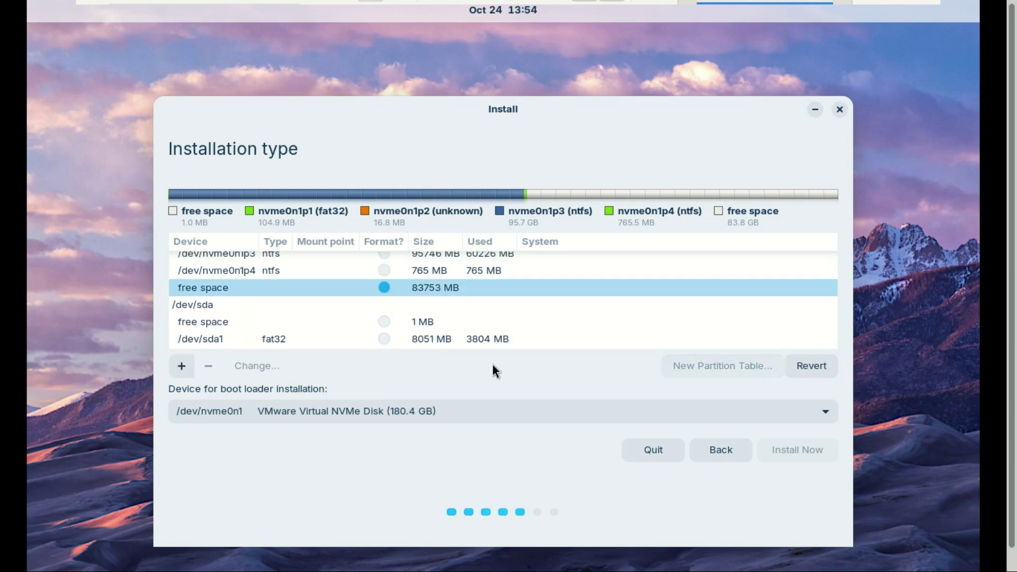
click(183, 367)
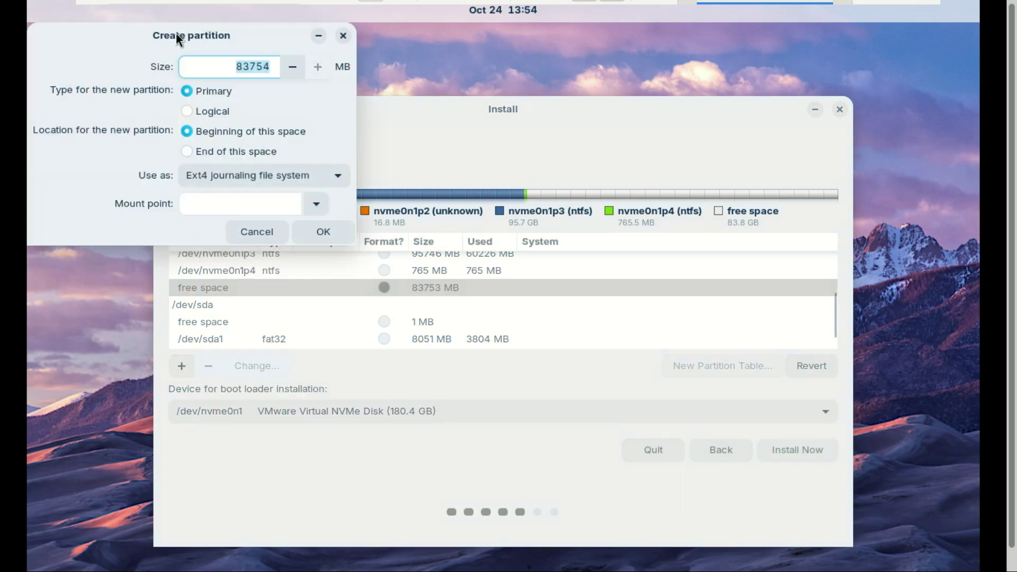
drag(176, 33, 608, 46)
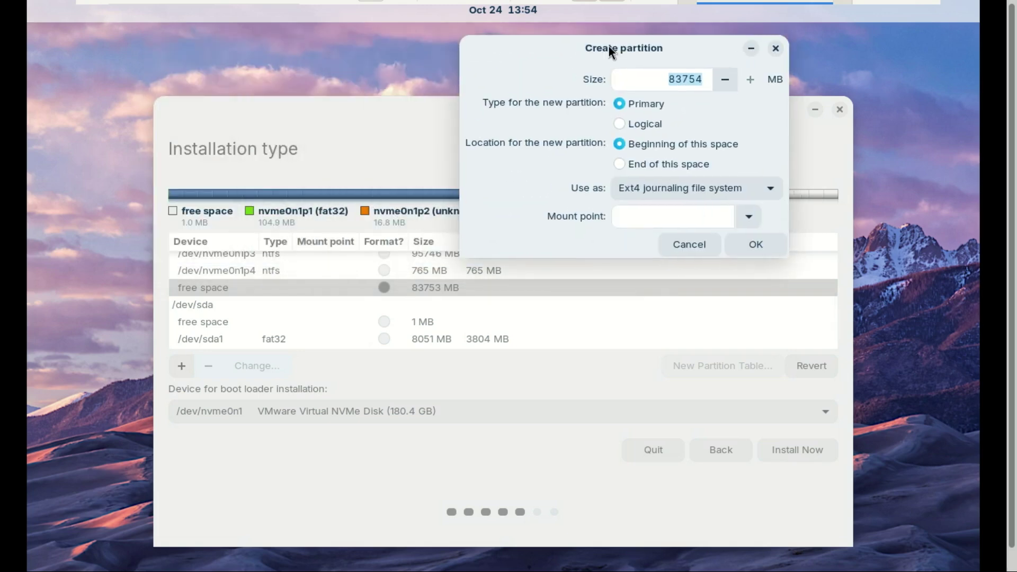
click(748, 221)
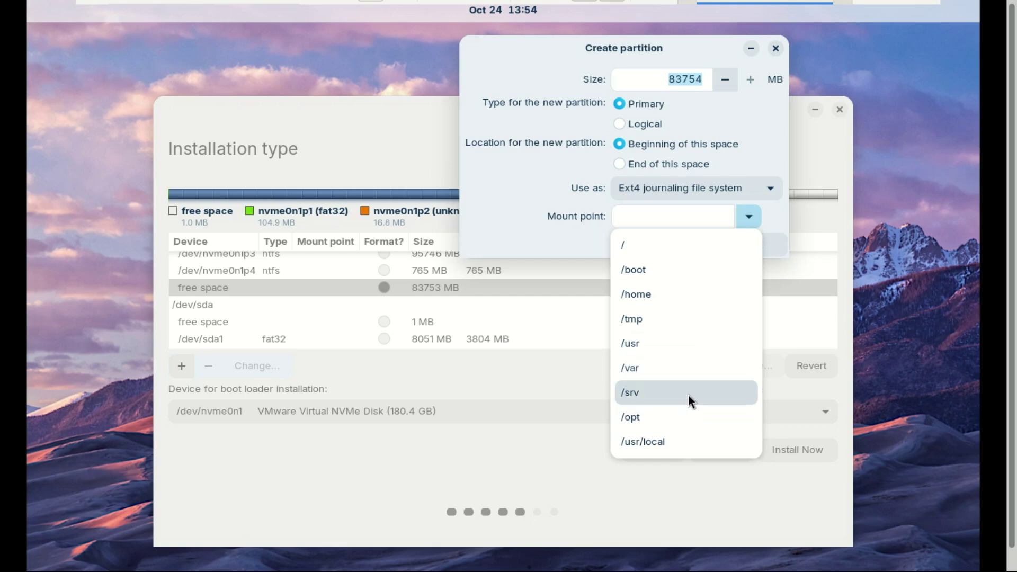
click(659, 246)
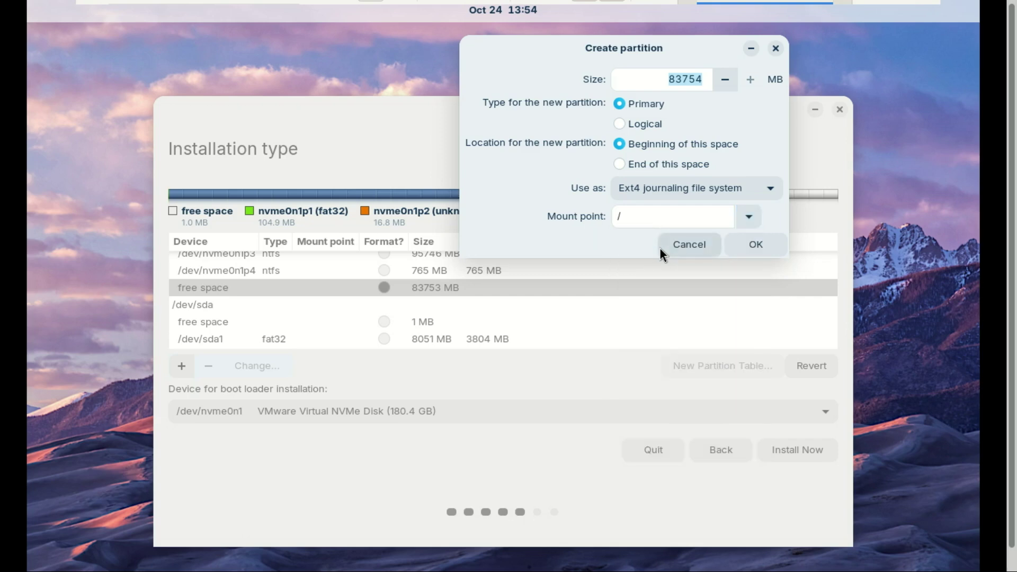
click(755, 239)
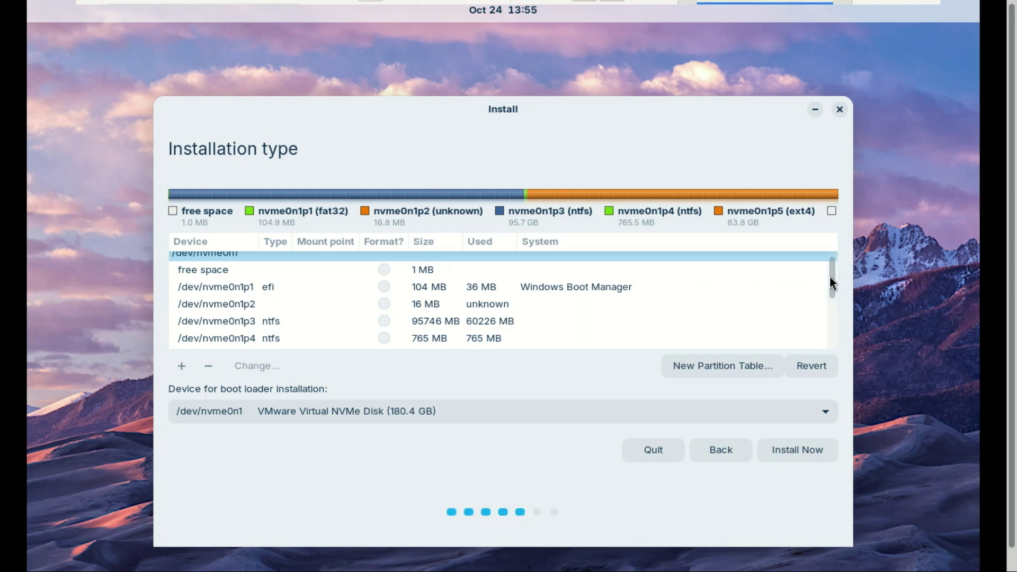
drag(830, 278, 739, 288)
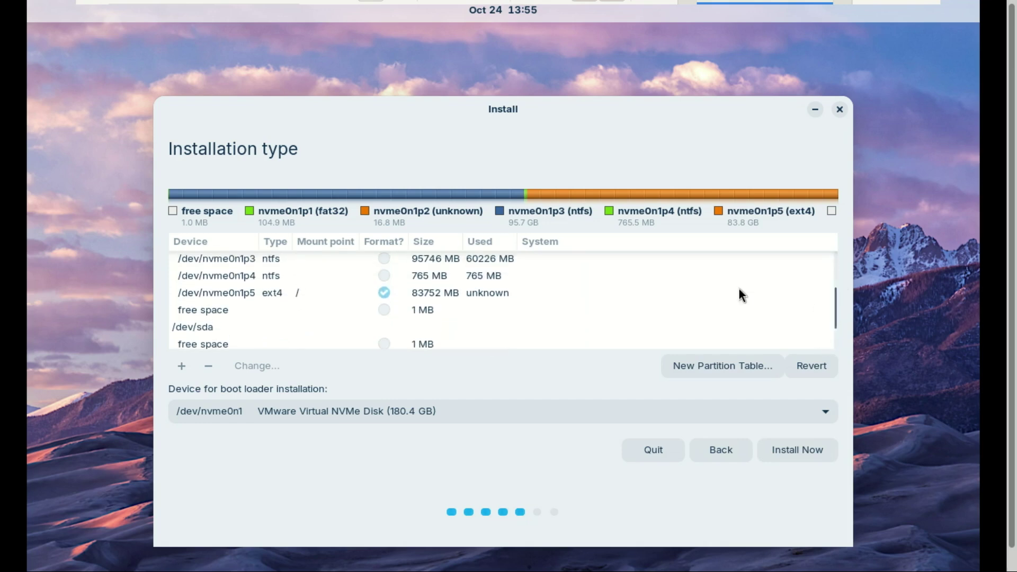
click(468, 297)
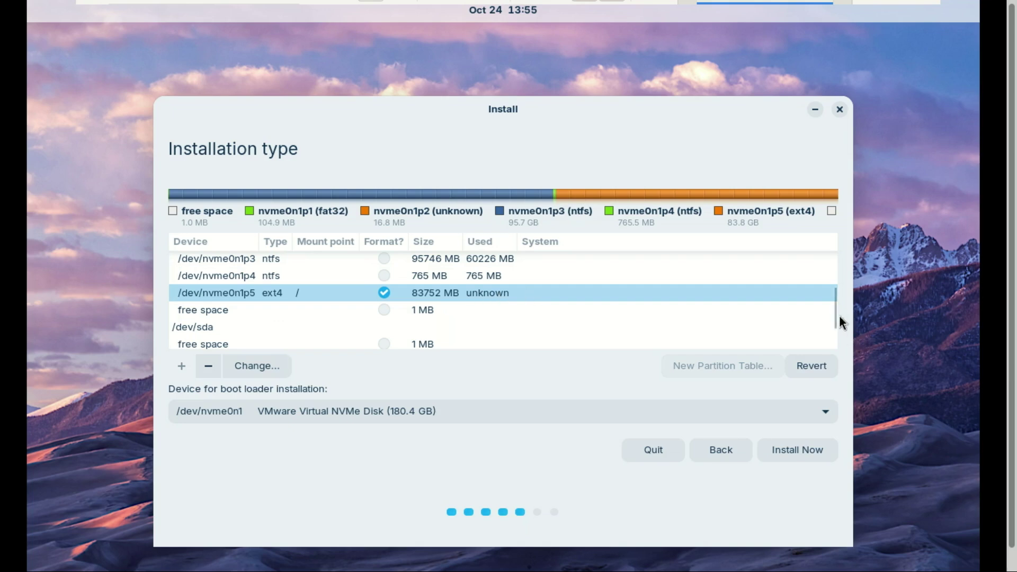
drag(833, 312, 830, 259)
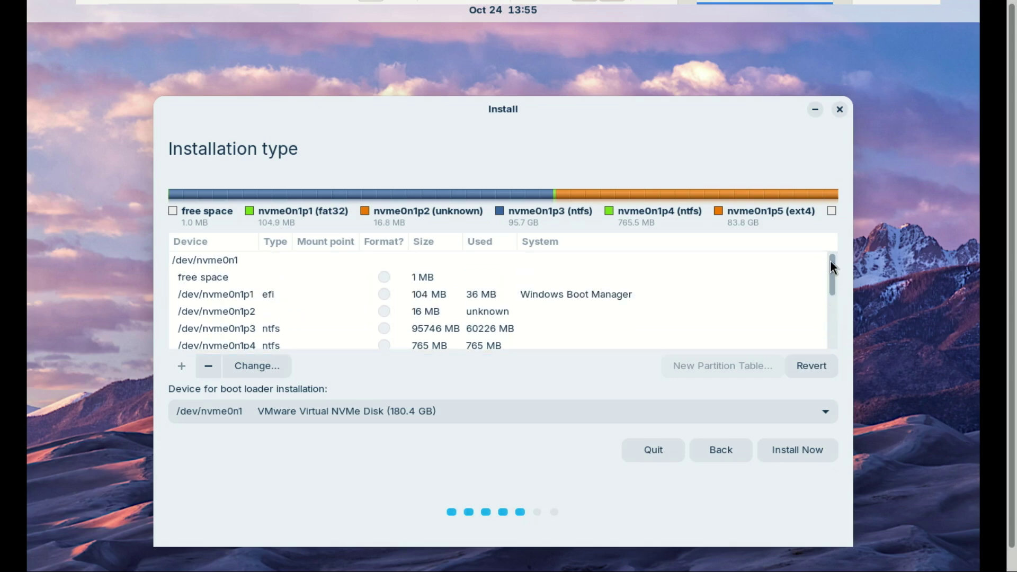
click(556, 289)
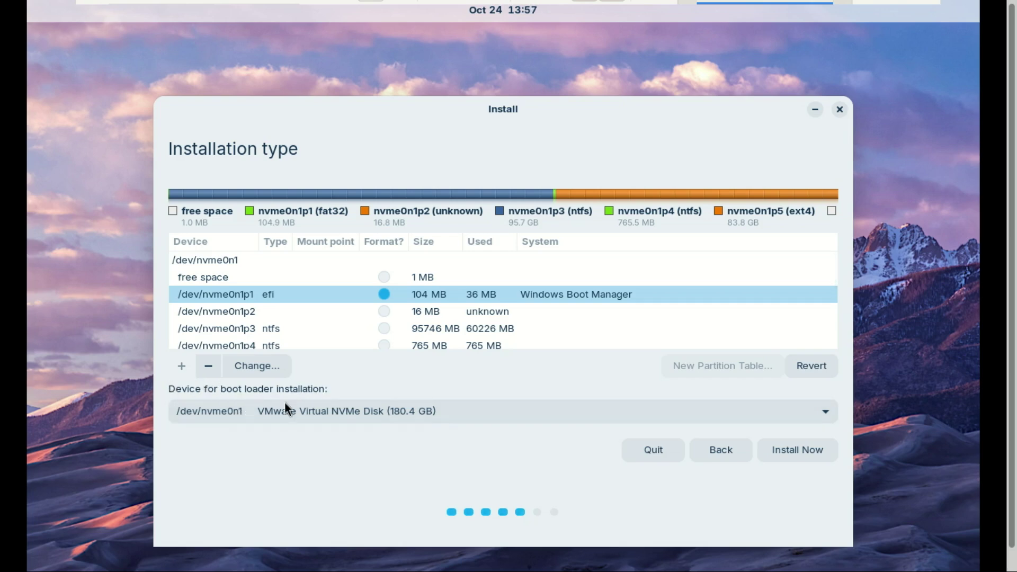
Keep the boot loader on /dev/nvme0n1, start installing, and confirm formatting partition #5 as ext4
click(821, 413)
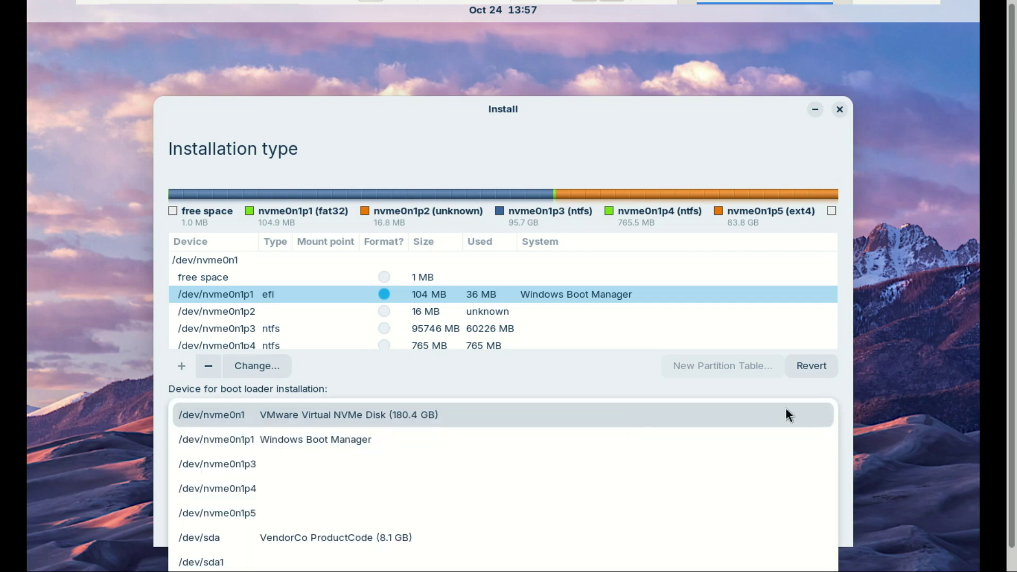
click(651, 415)
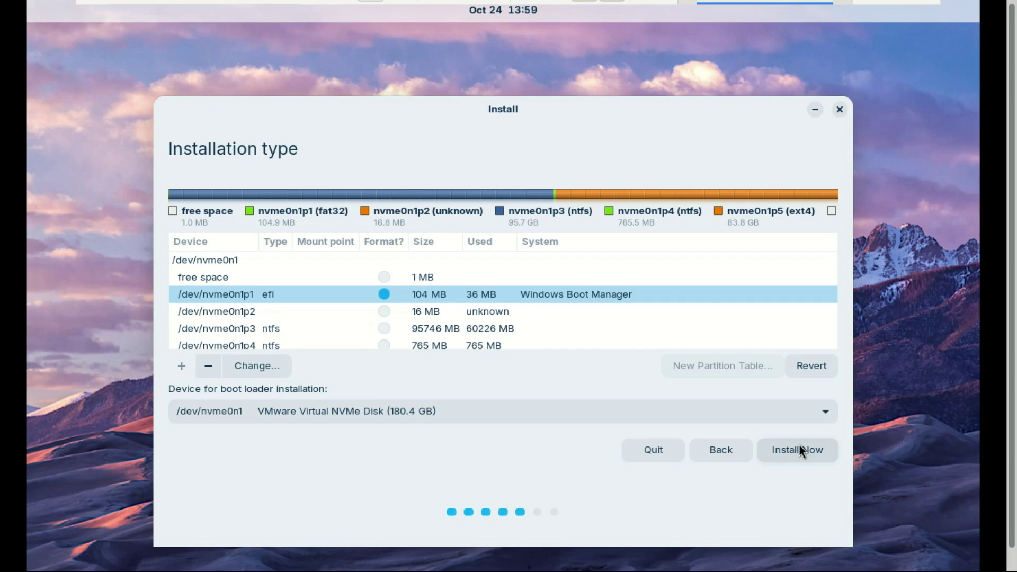
click(800, 446)
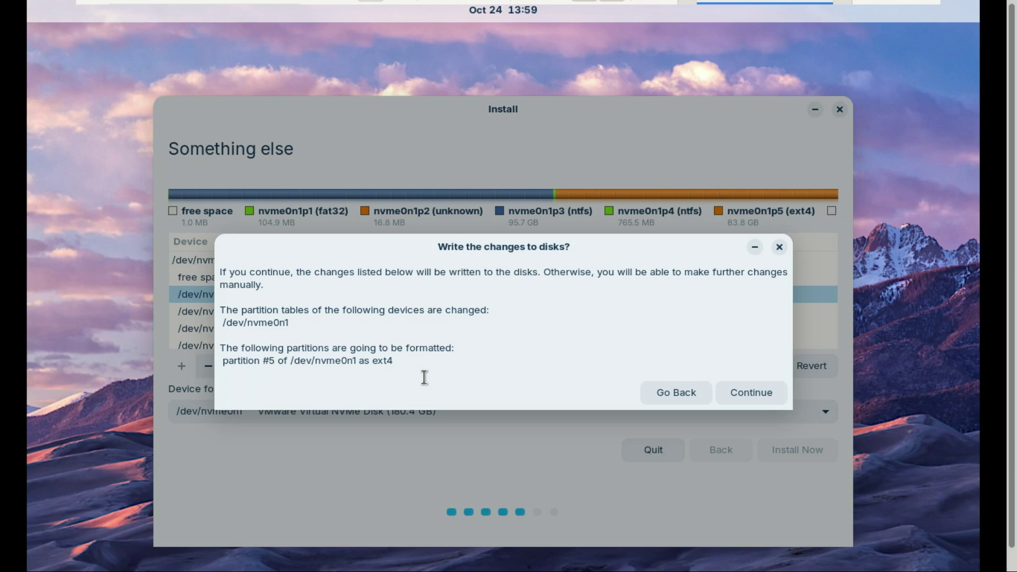
drag(387, 362, 225, 362)
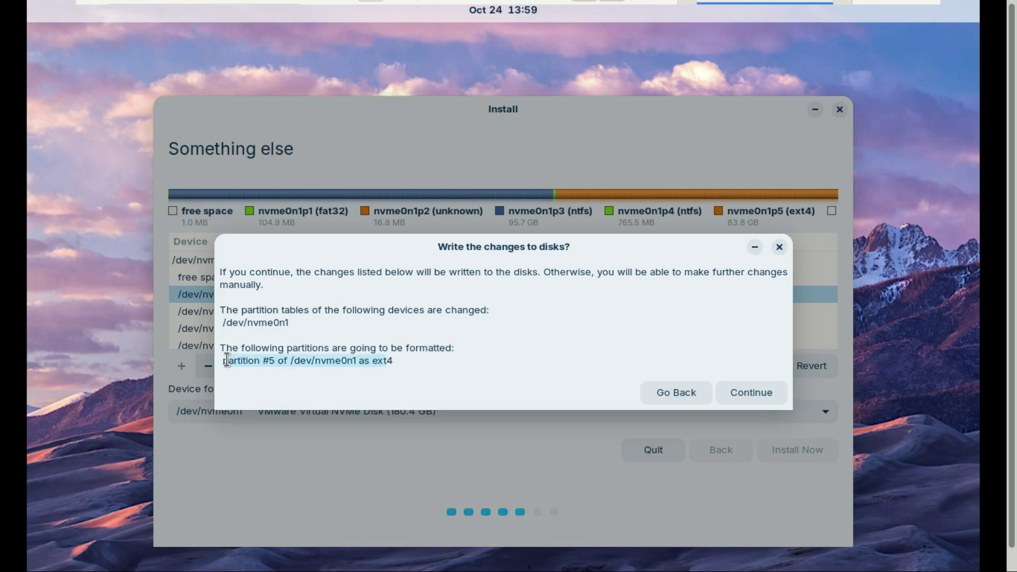
click(748, 396)
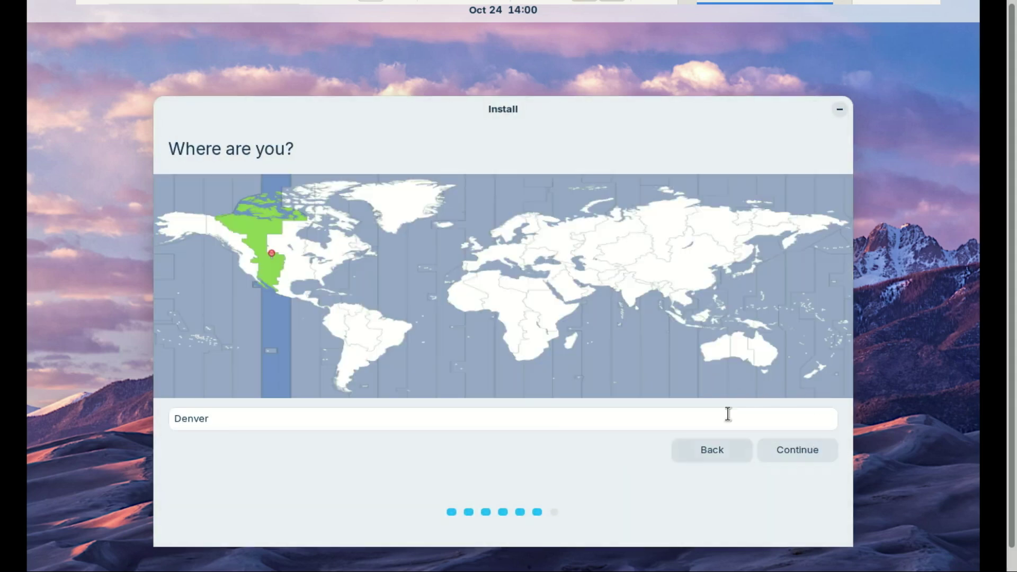
Accept Denver as the location, then enter the user's name and a matching account password
click(796, 449)
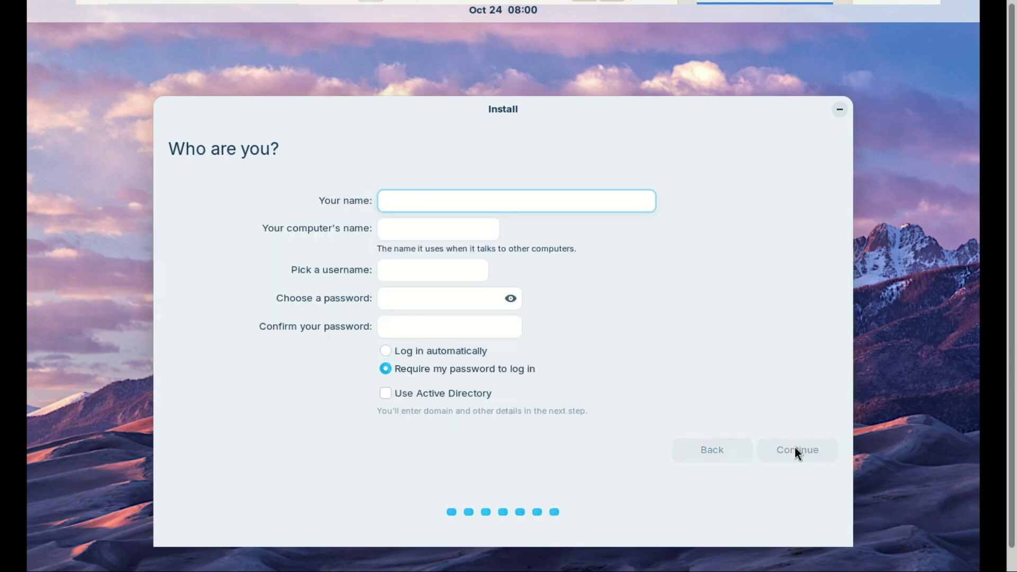
text(zack)
click(413, 301)
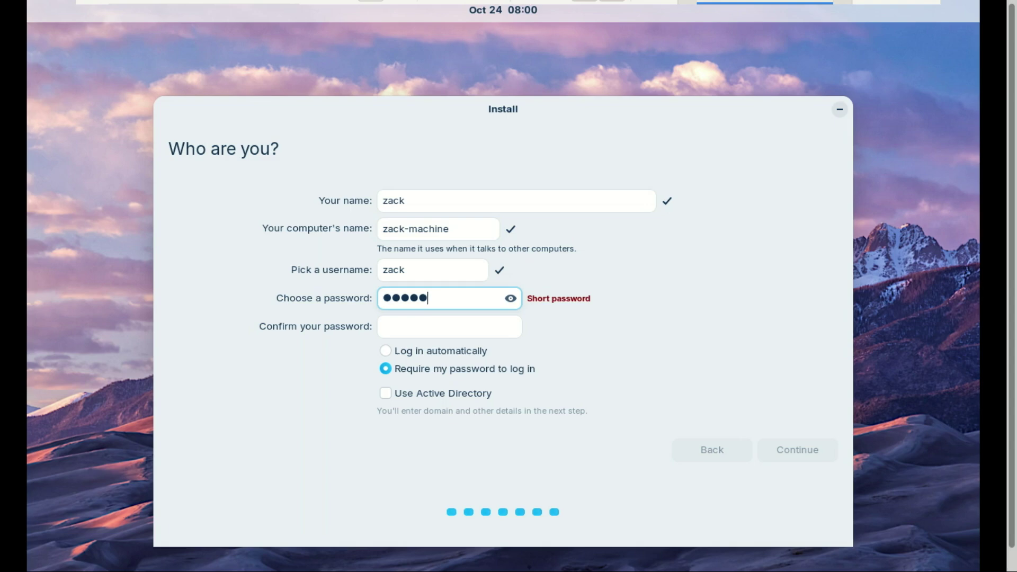
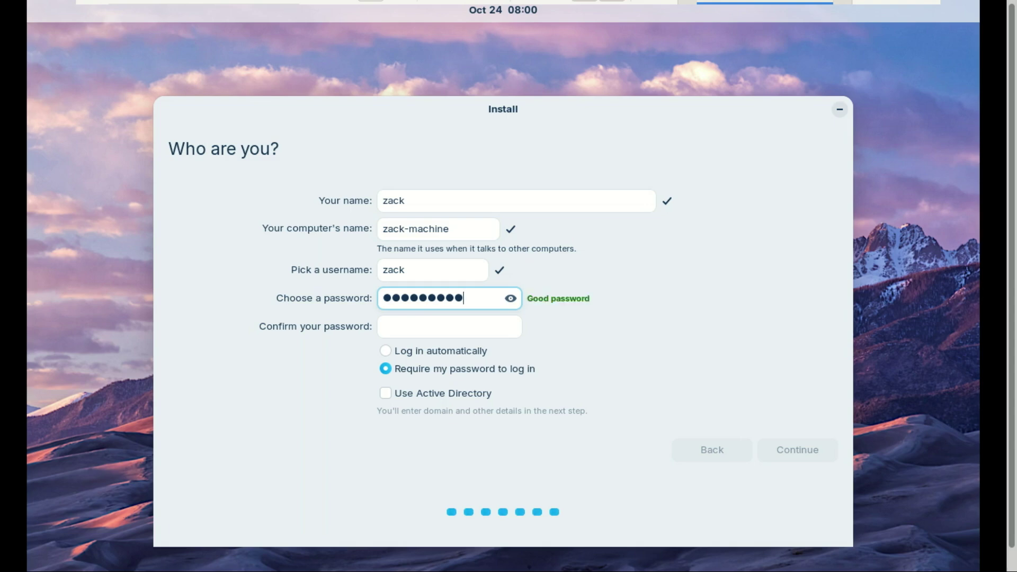
click(417, 322)
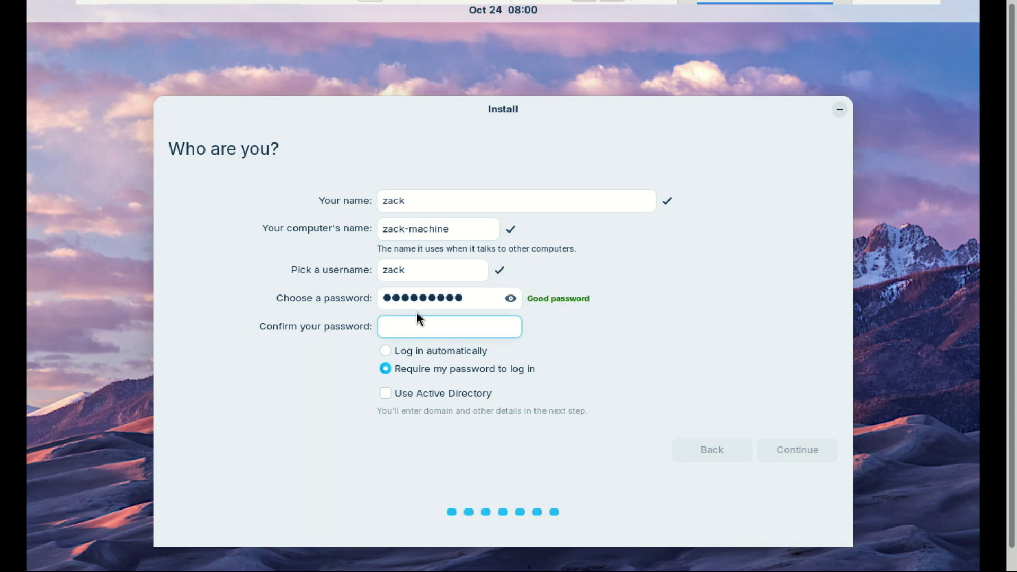
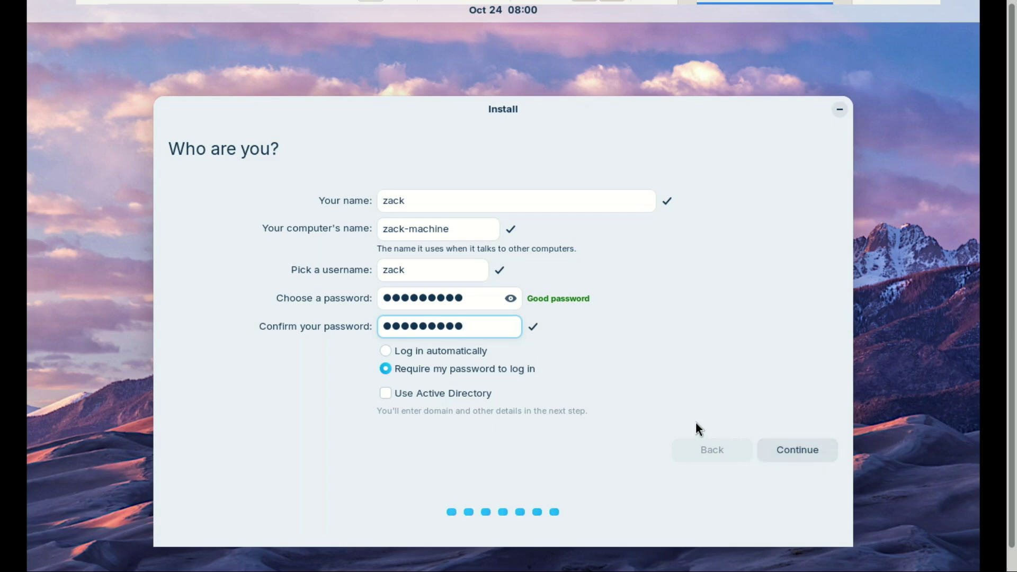
click(793, 452)
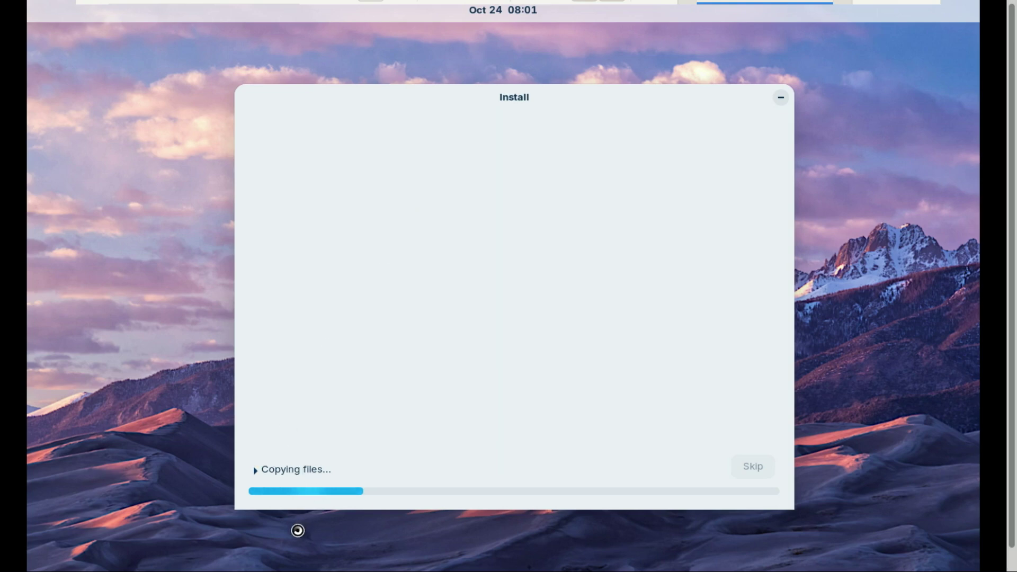
Show the detailed installation log, then restart once Installation Complete appears
click(255, 471)
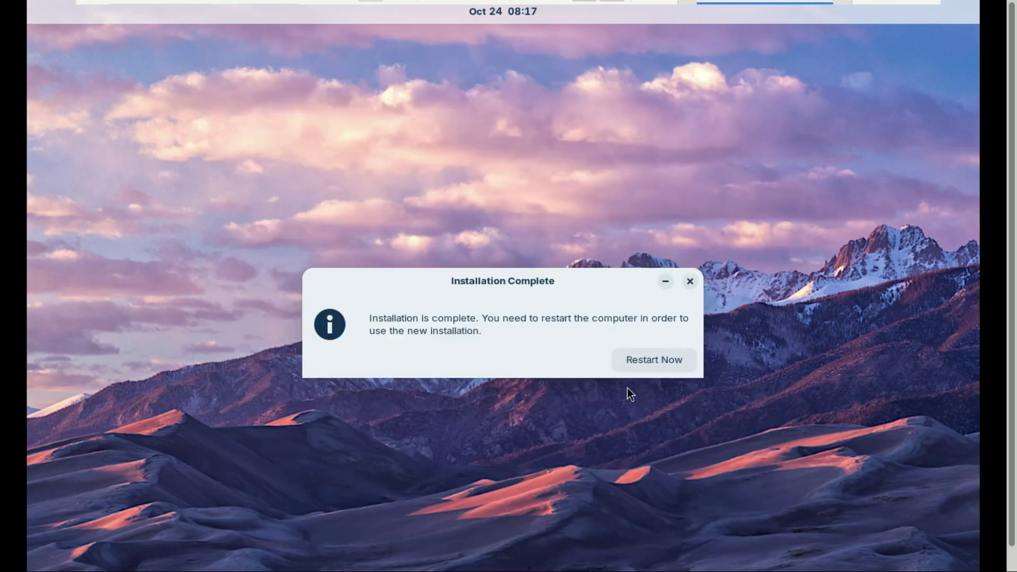
click(655, 360)
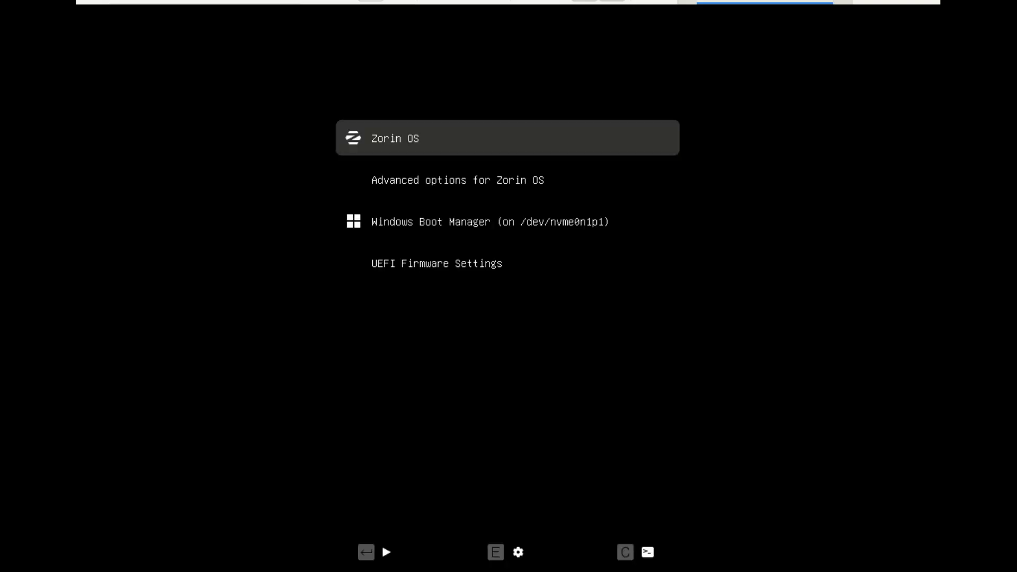
Boot Windows Boot Manager from the GRUB menu and sign in with the account password
key(Down)
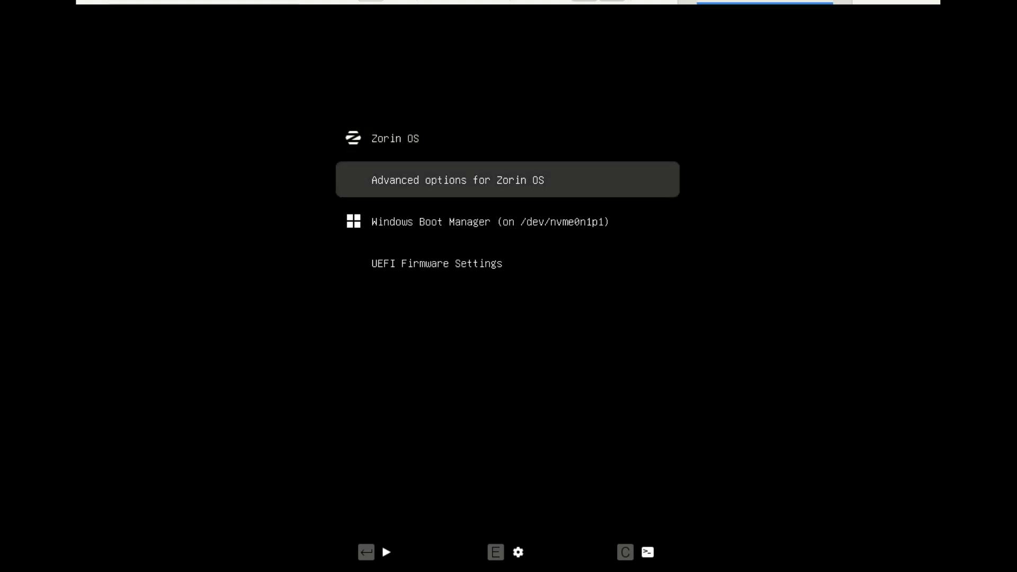
key(Down)
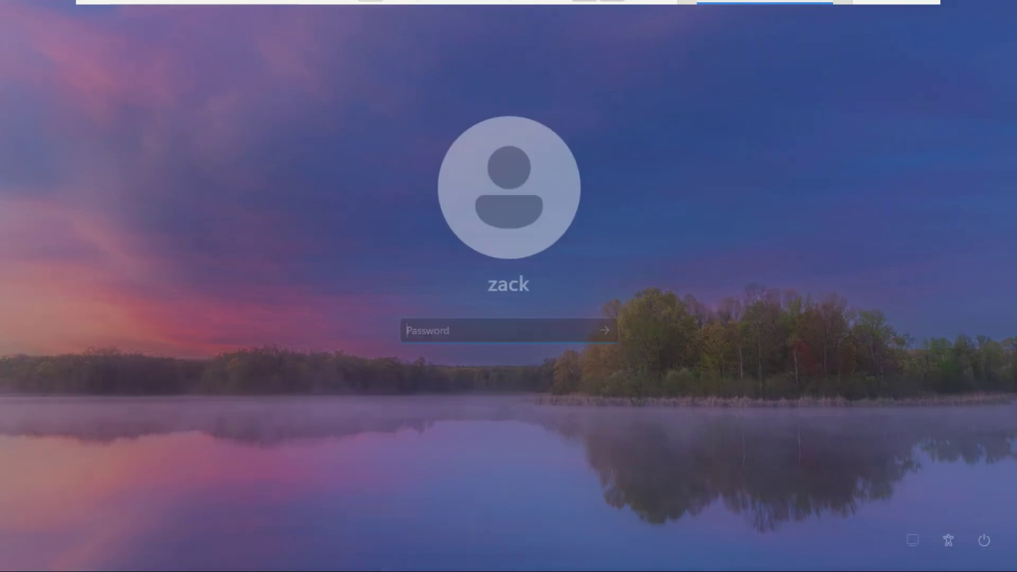
text(••••••••)
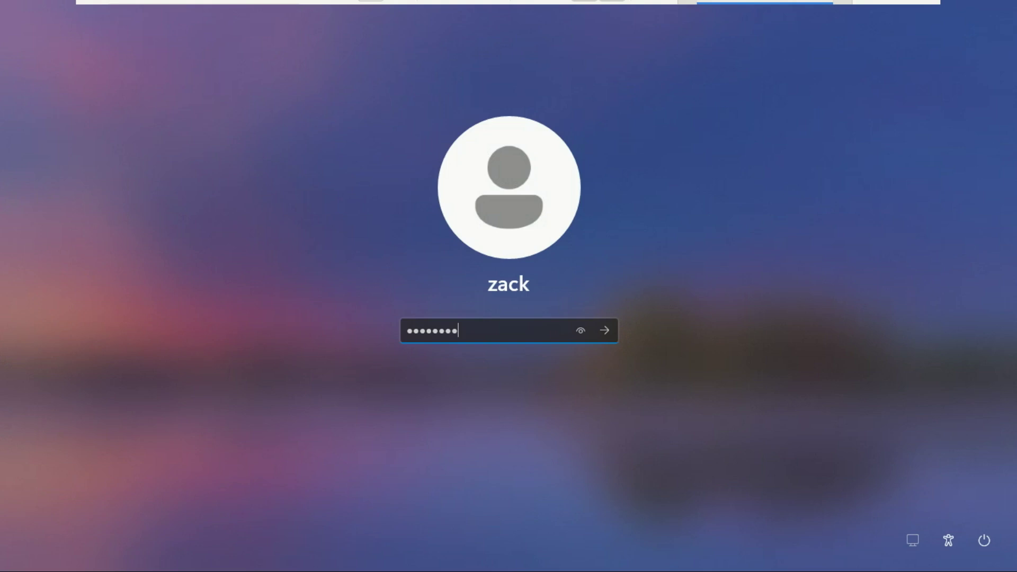
text(•)
key(Return)
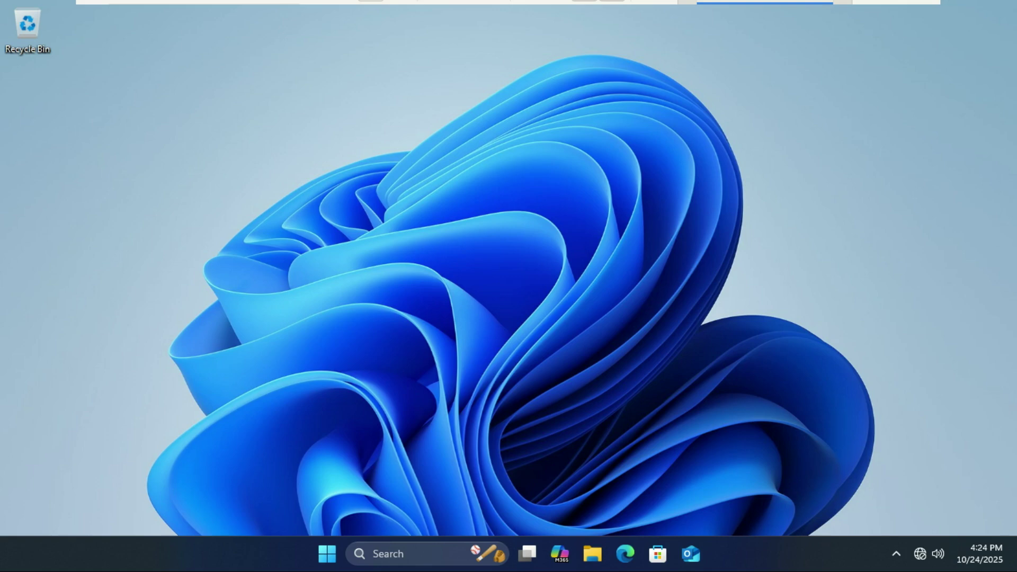
Restart Windows from the Start menu's power options
click(328, 554)
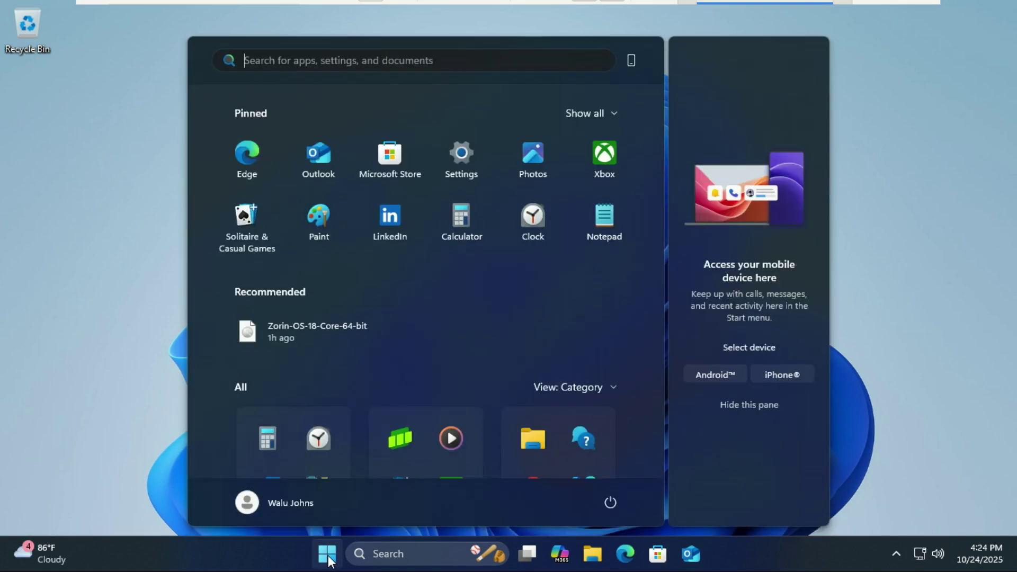
click(610, 506)
click(619, 468)
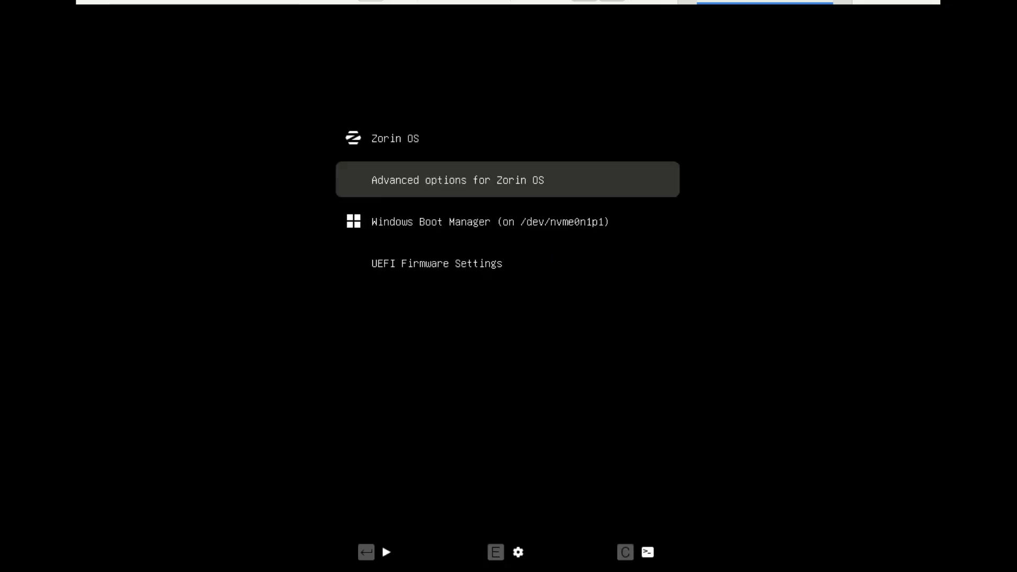
Boot Zorin OS from the GRUB menu and log in with the account password
key(Up)
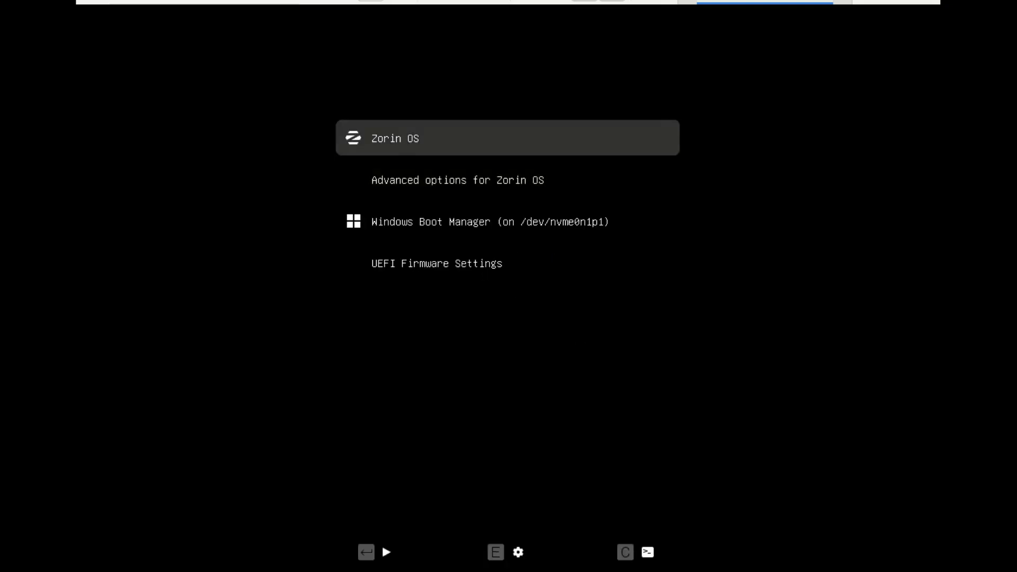
key(Return)
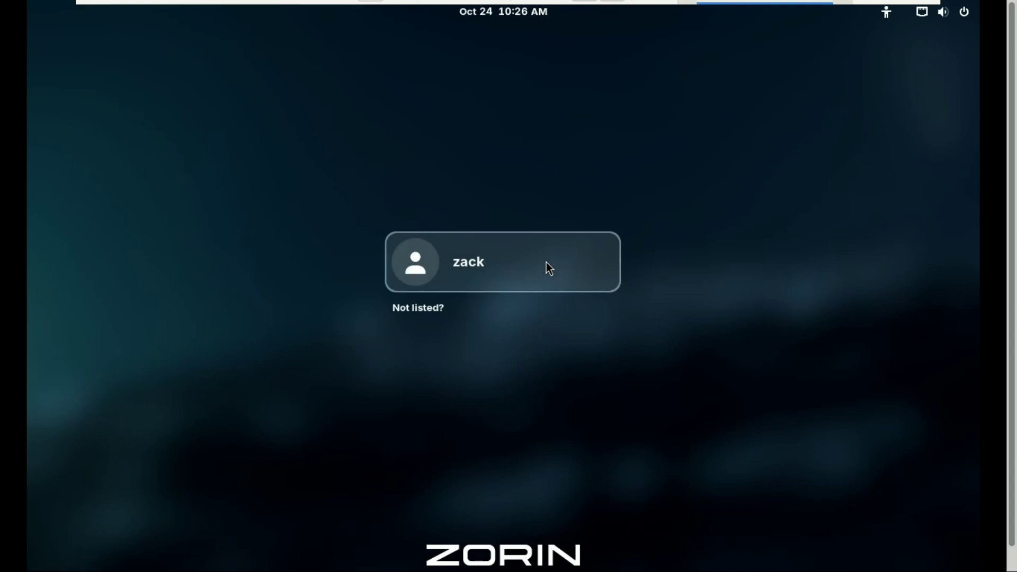
click(545, 263)
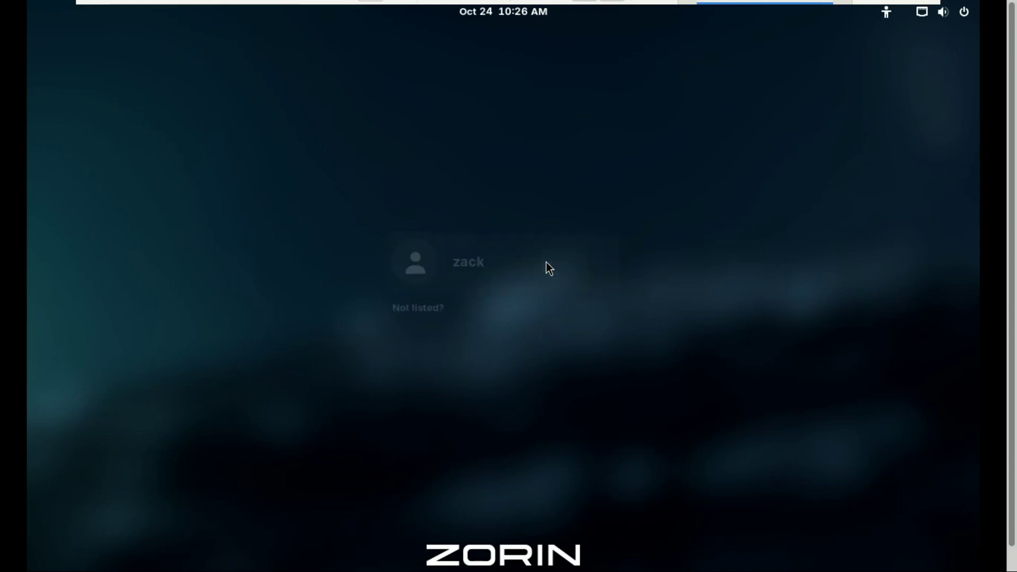
text(••••••••)
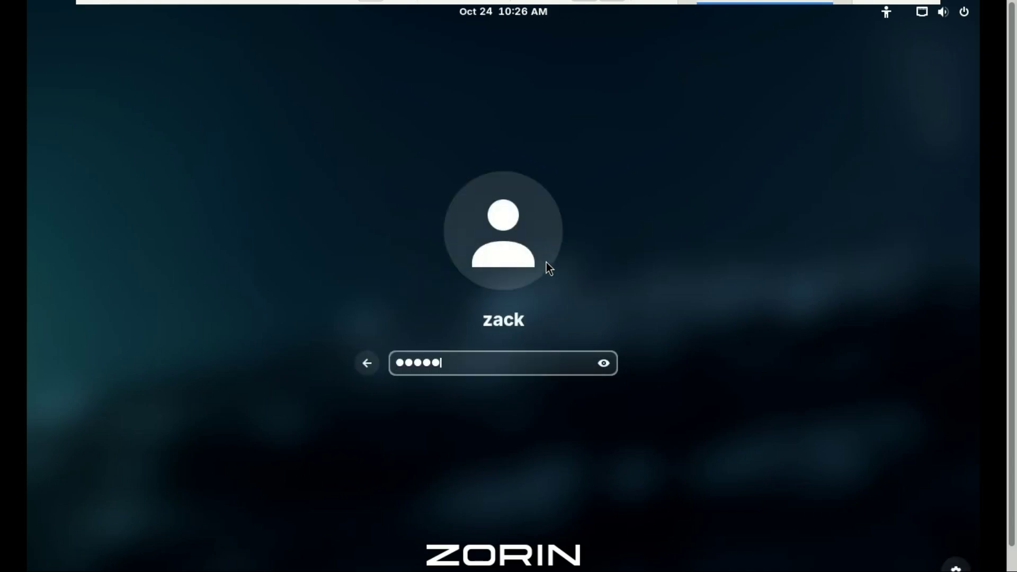
text(•)
key(Return)
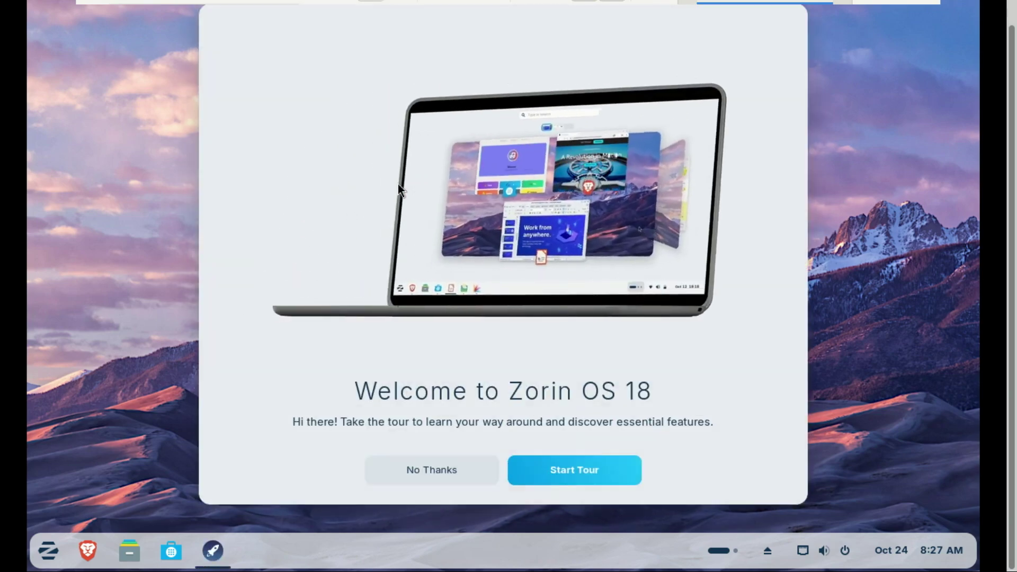
scroll(1016, 157, up, 1)
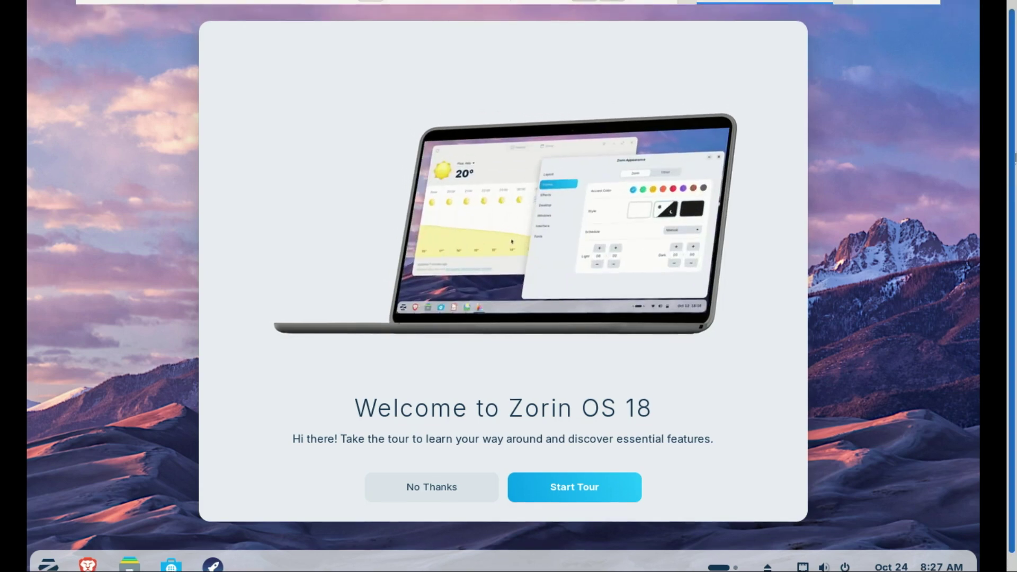
scroll(1016, 157, down, 1)
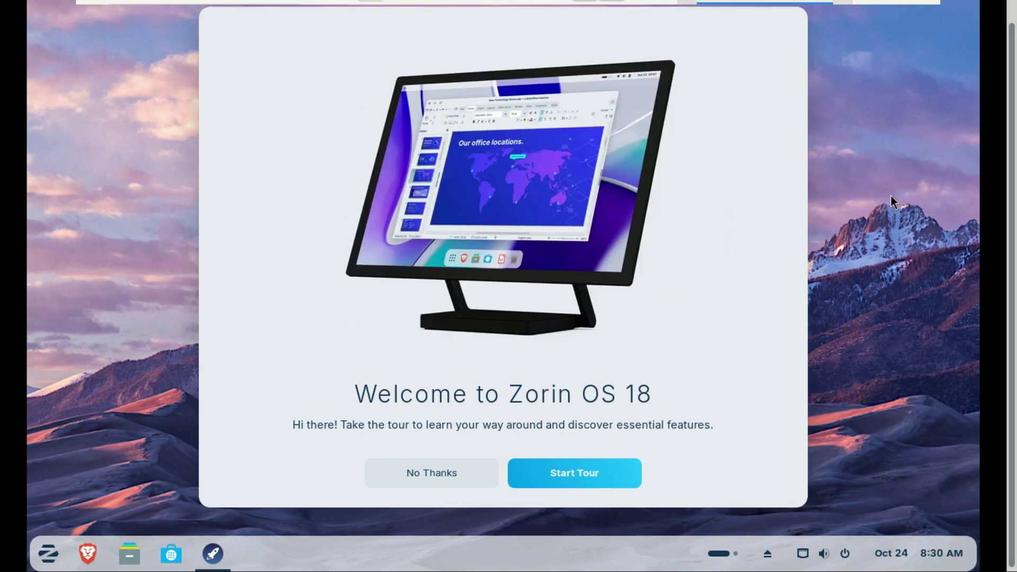
Restart Zorin OS from the Zorin menu's power button and confirm the restart
click(48, 554)
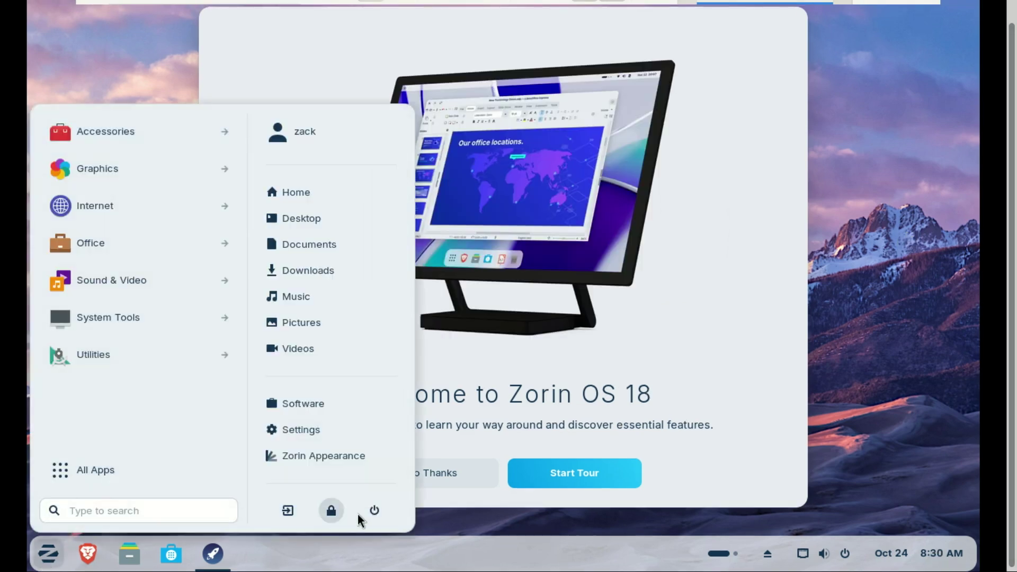
click(374, 511)
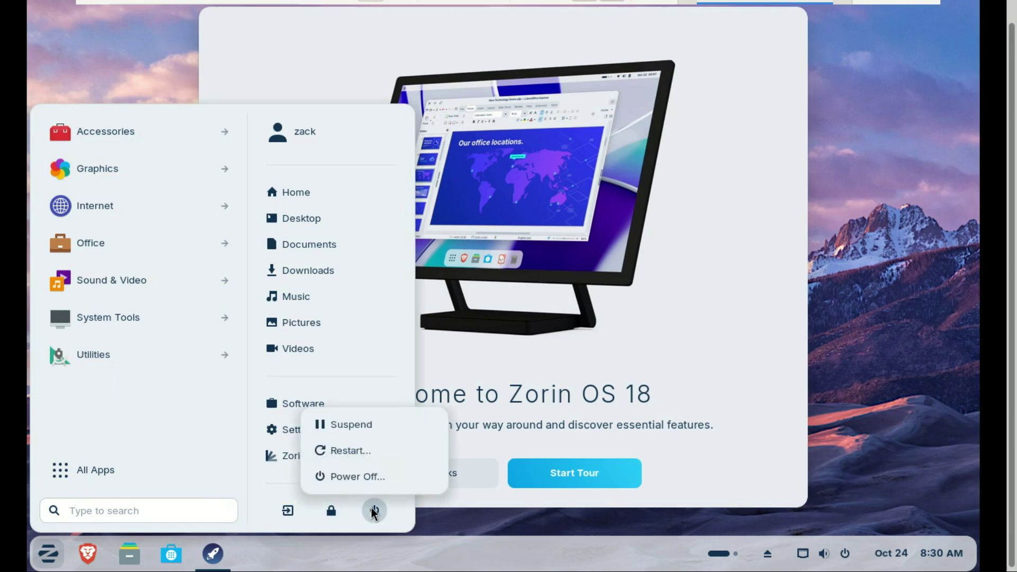
click(369, 450)
click(580, 324)
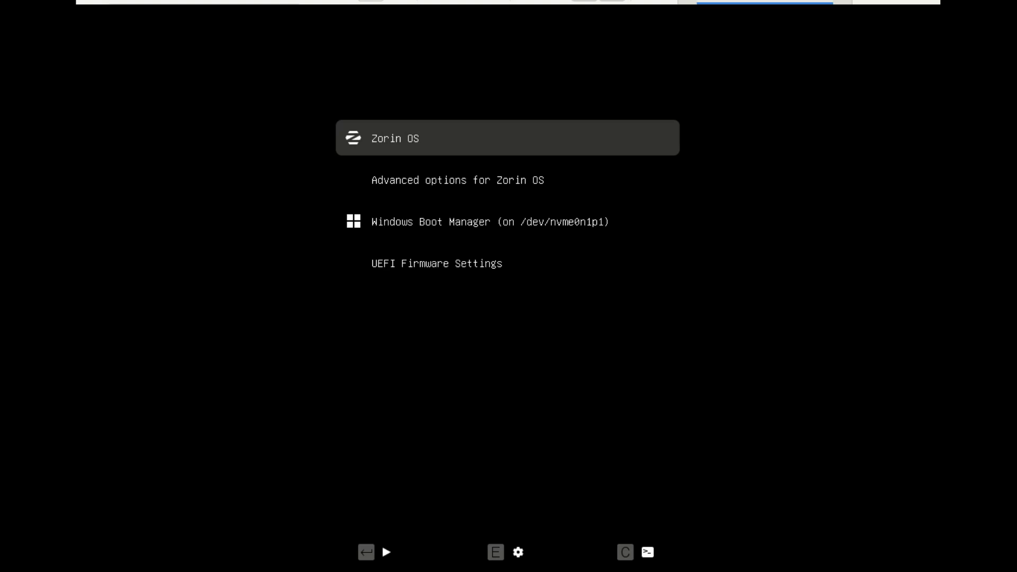
Move the boot menu selection down to Windows Boot Manager
key(Down)
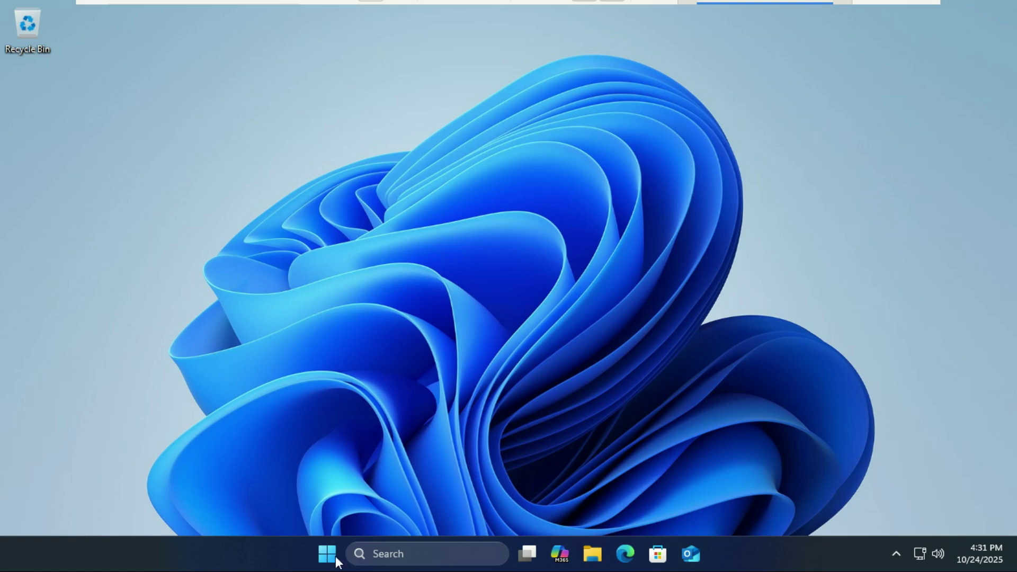
Open Computer Management maximized, showing Disk Management with Disk 0's partitions
right_click(317, 556)
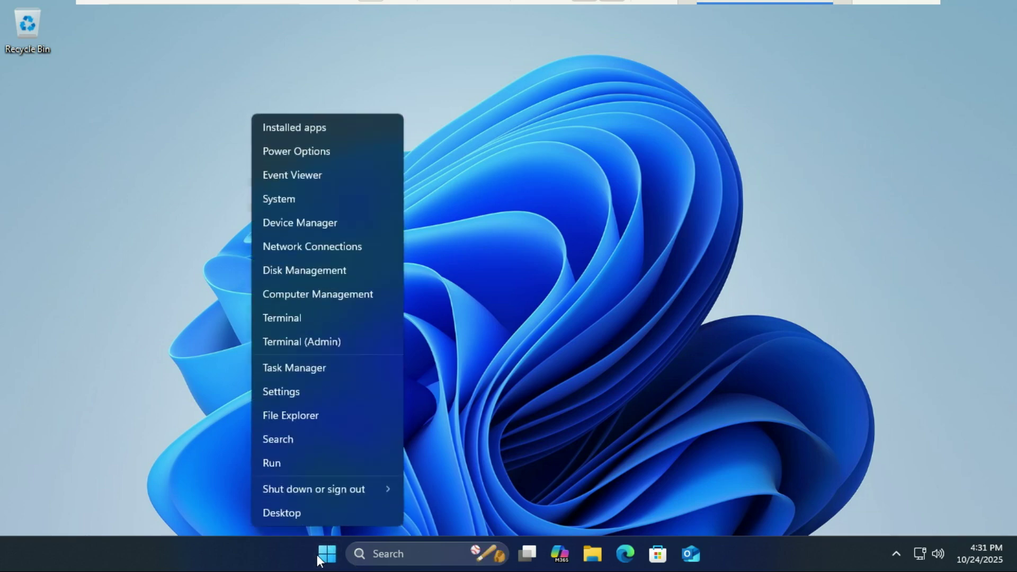
click(314, 290)
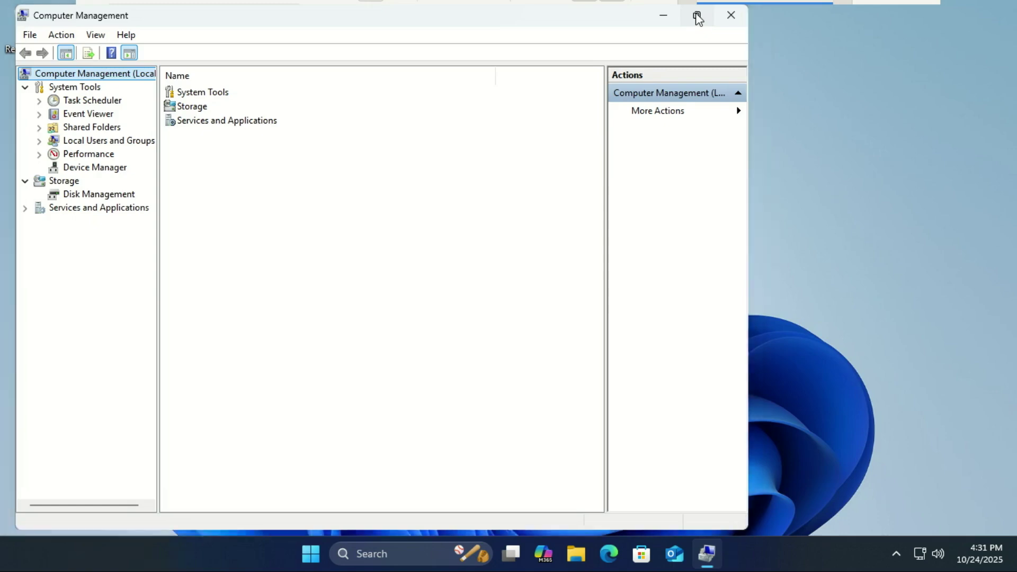
click(697, 16)
click(89, 186)
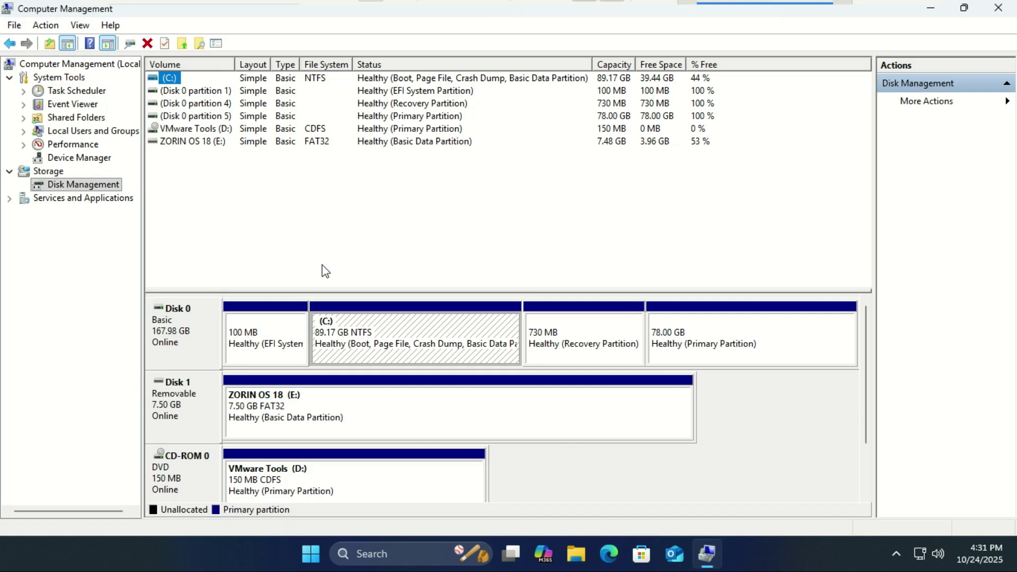
Delete the 78.00 GB volume on Disk 0, then glance at and dismiss the C: partition's options
click(713, 346)
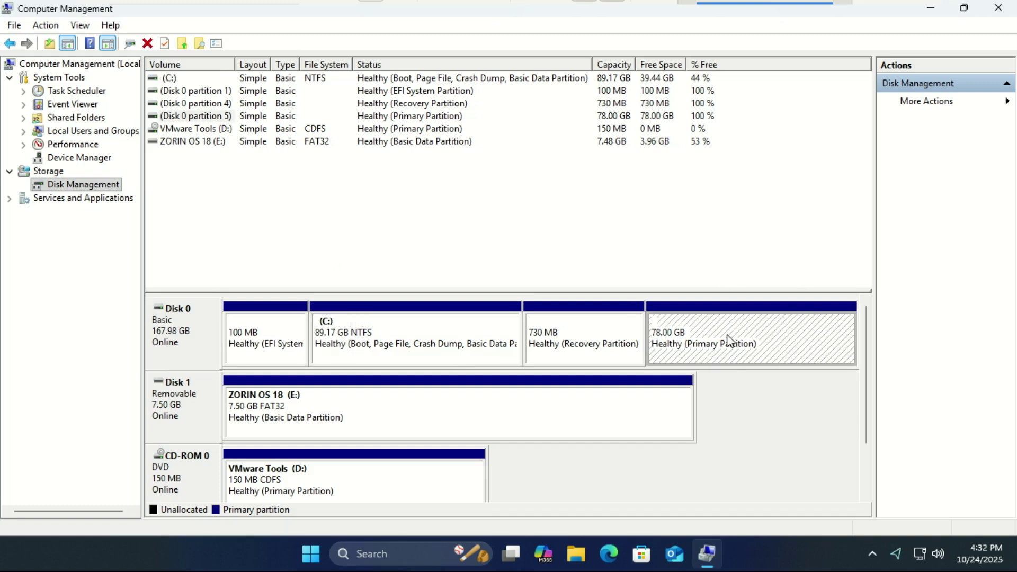
right_click(729, 340)
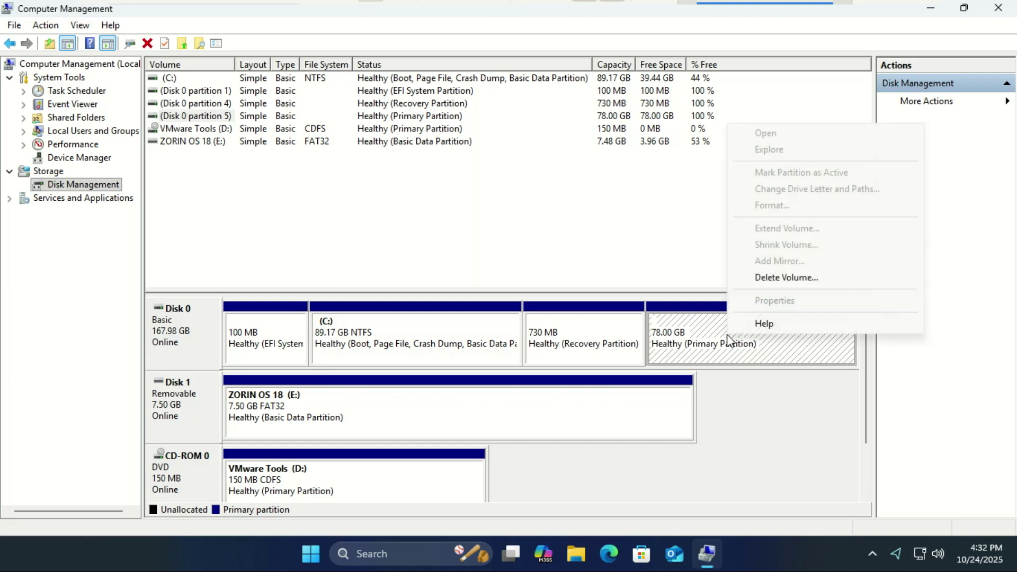
click(774, 277)
click(566, 331)
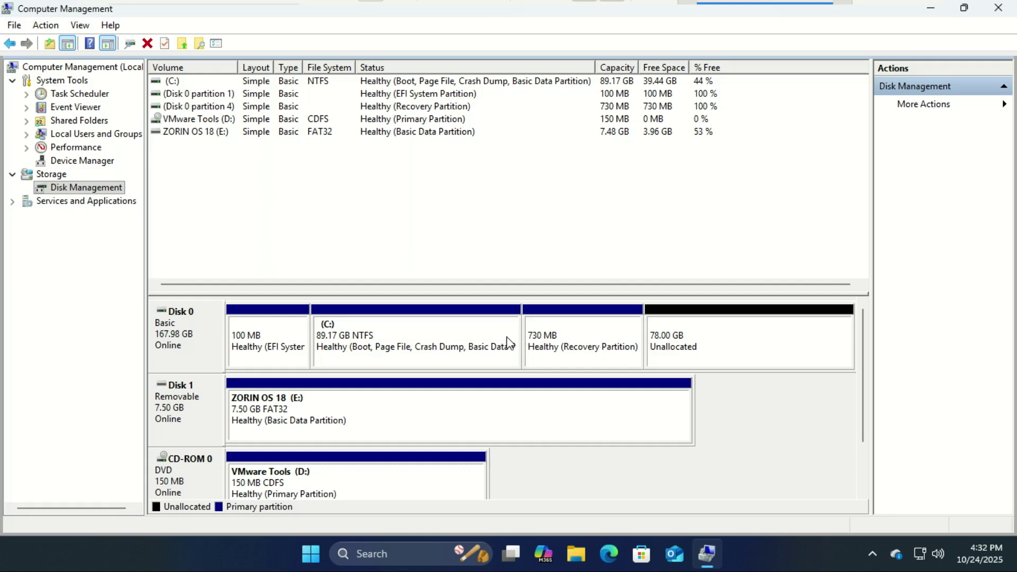
right_click(486, 344)
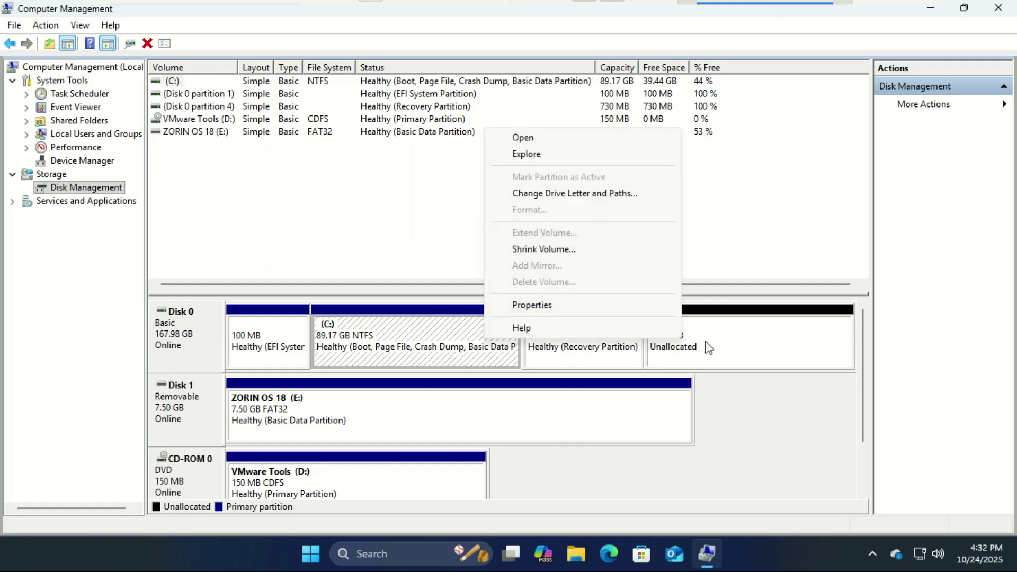
click(745, 402)
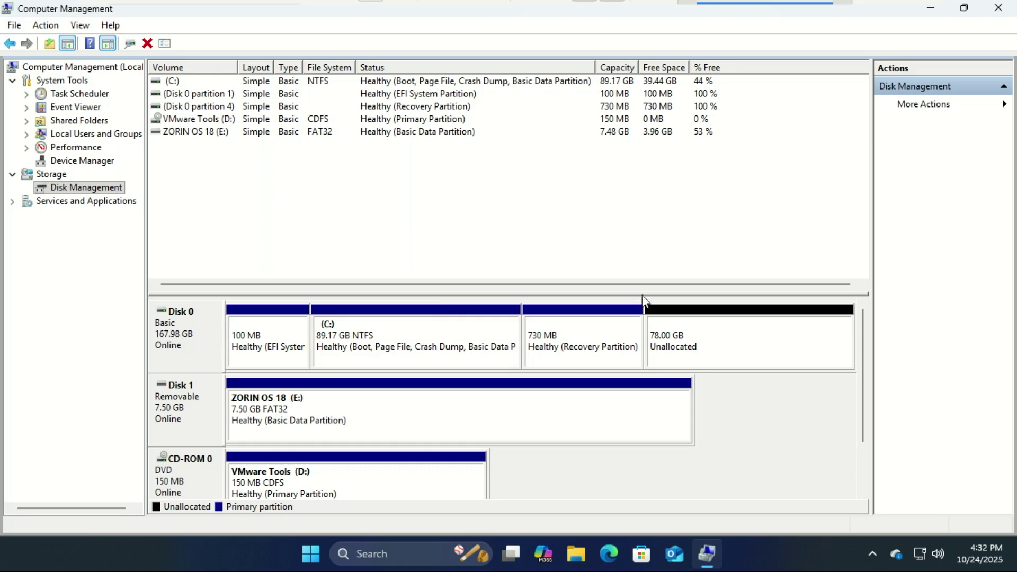
Turn the unallocated 78 GB into a new simple volume with default size, drive F: and label Data
right_click(711, 327)
click(761, 337)
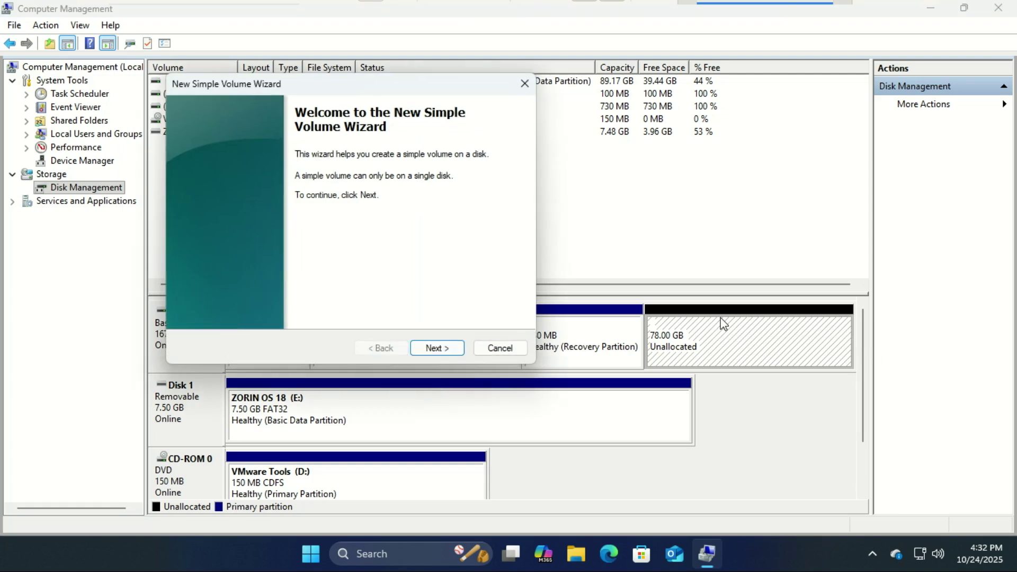
click(454, 348)
click(454, 348)
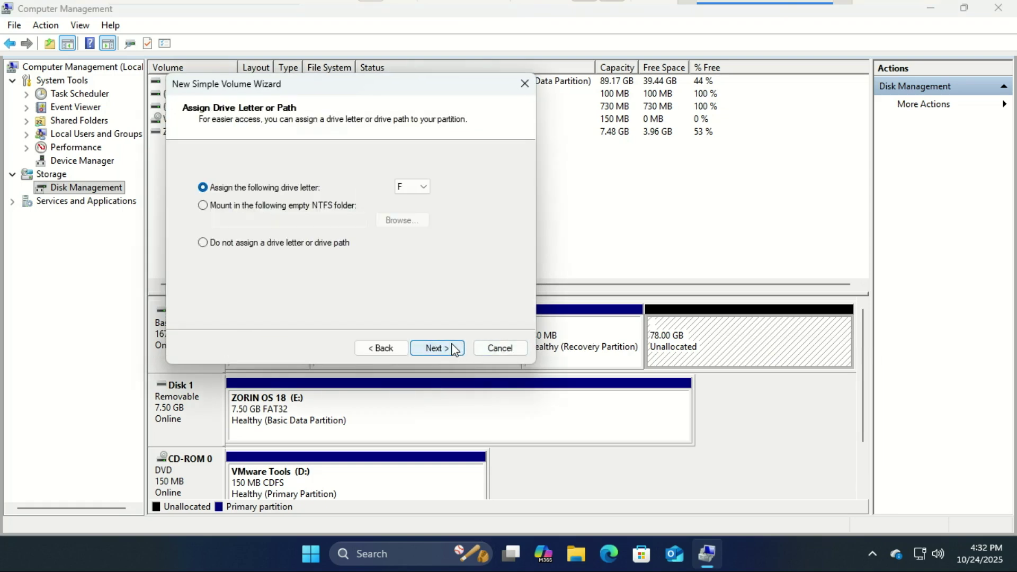
click(454, 349)
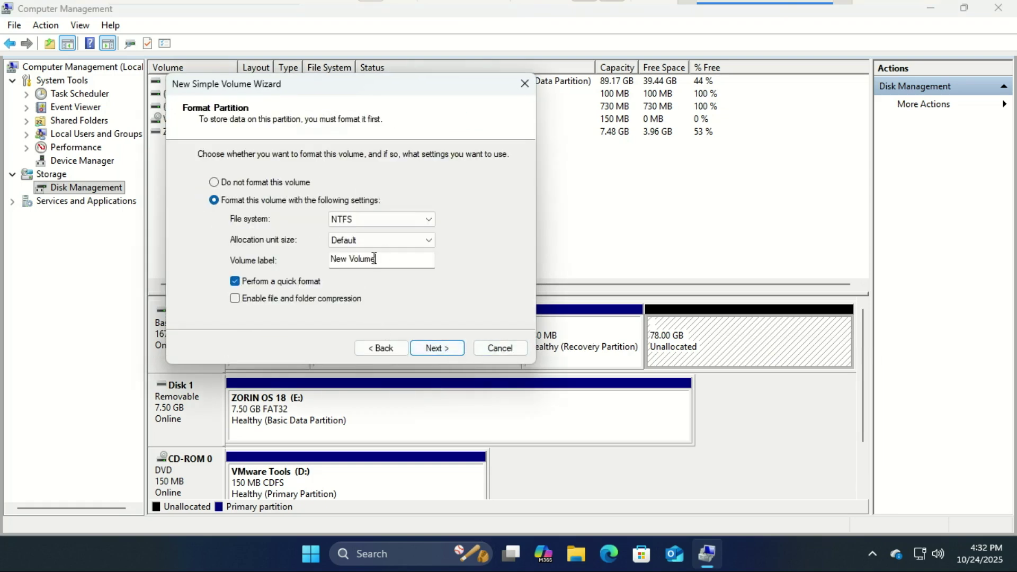
drag(376, 259, 280, 256)
text(Data)
click(441, 350)
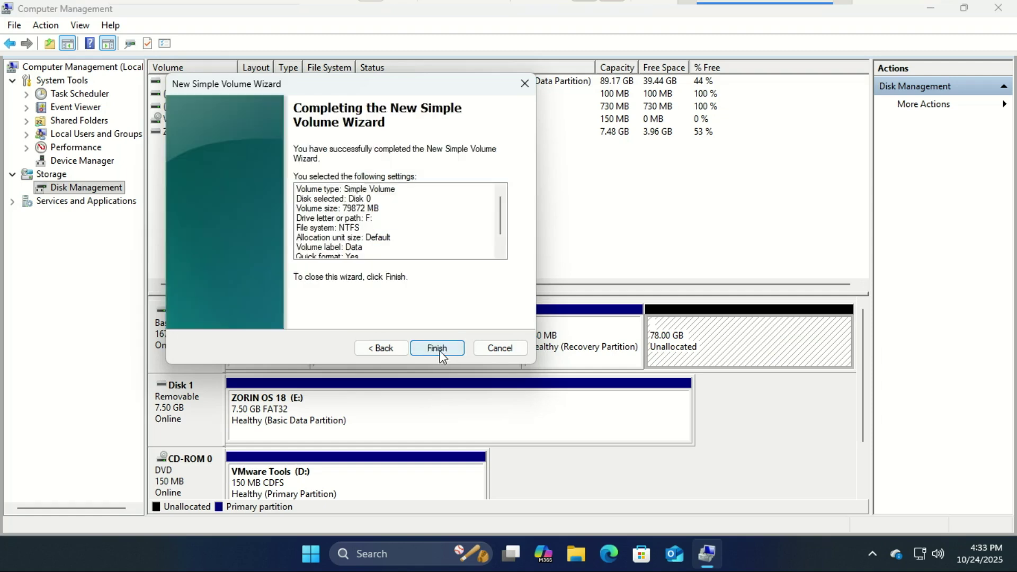
click(439, 348)
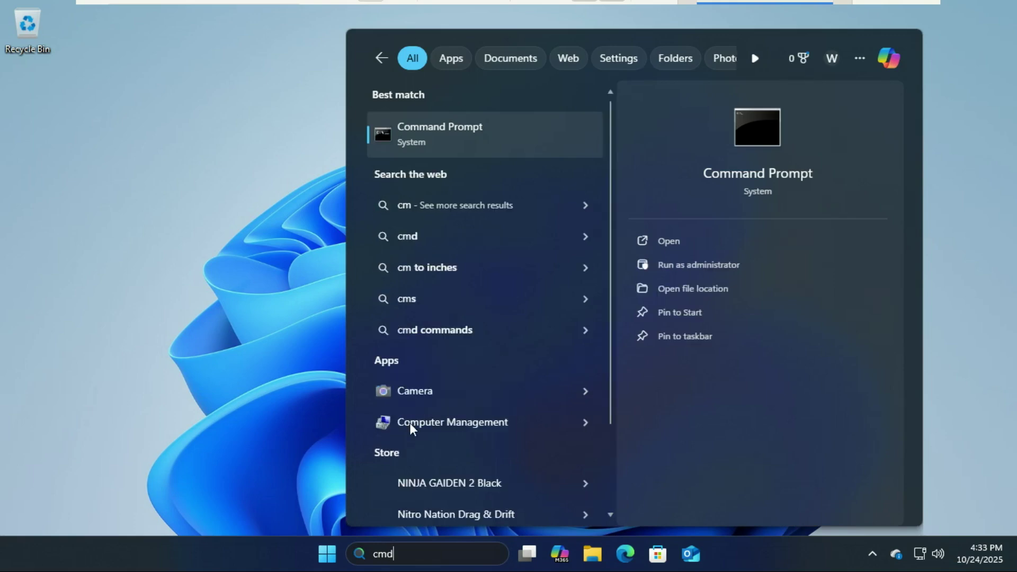
Run Command Prompt as administrator and start diskpart
right_click(430, 136)
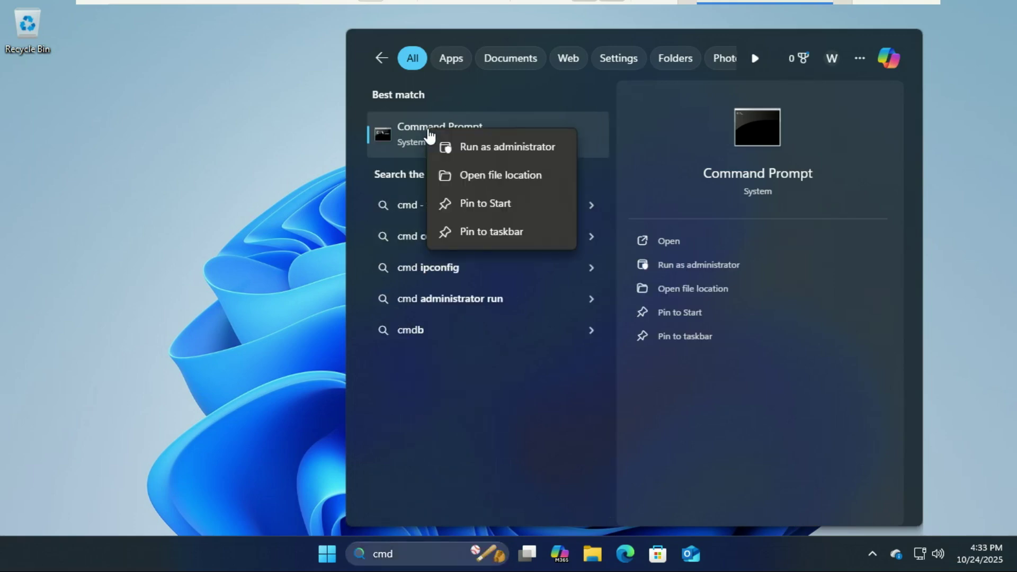
click(472, 147)
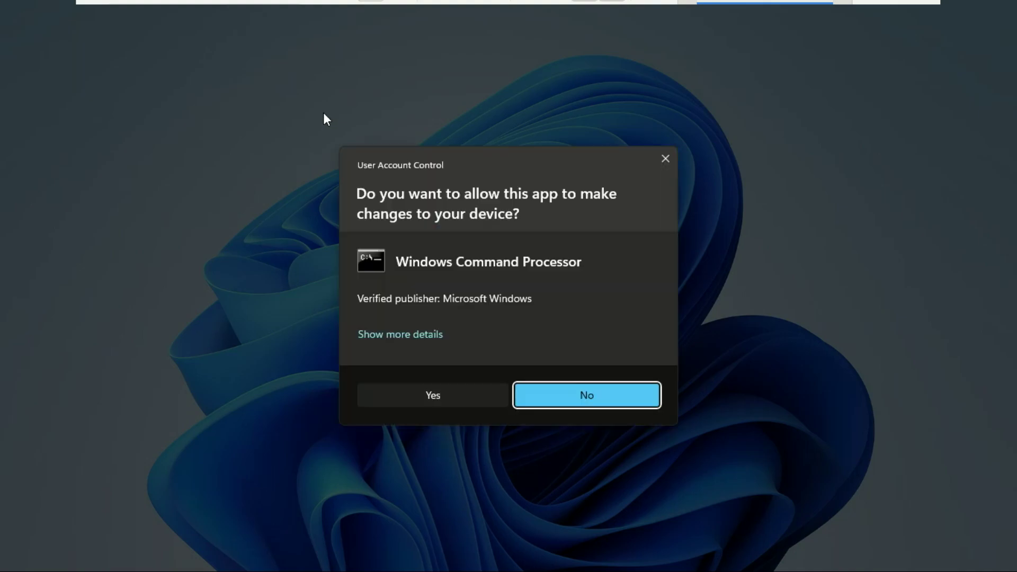
click(433, 395)
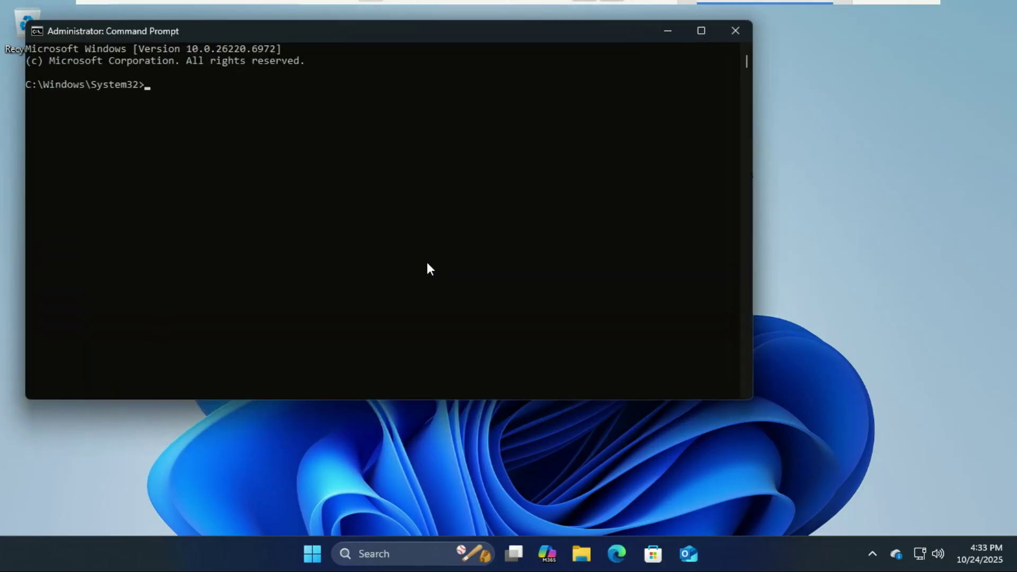
text(disk)
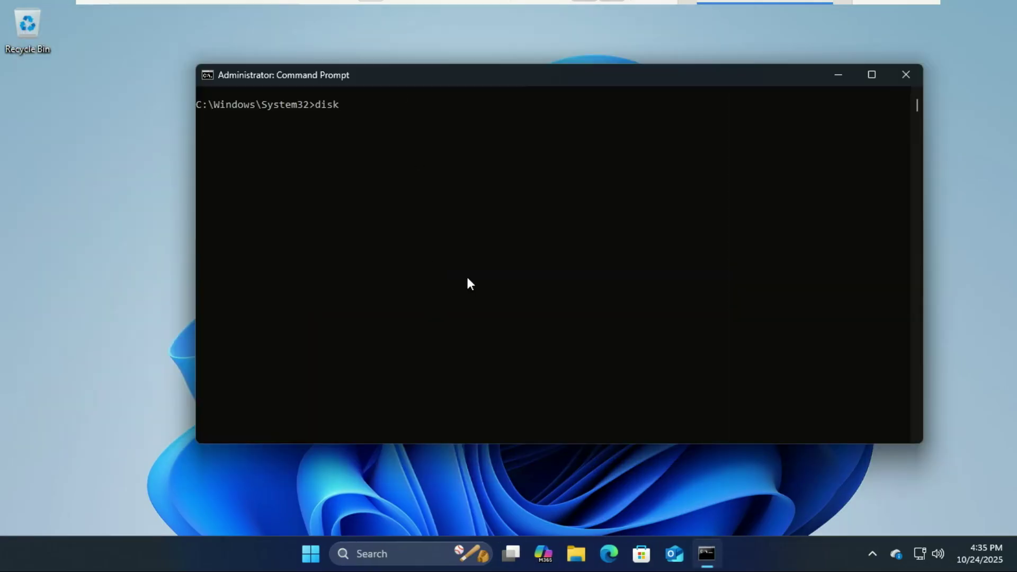
text(part)
key(Return)
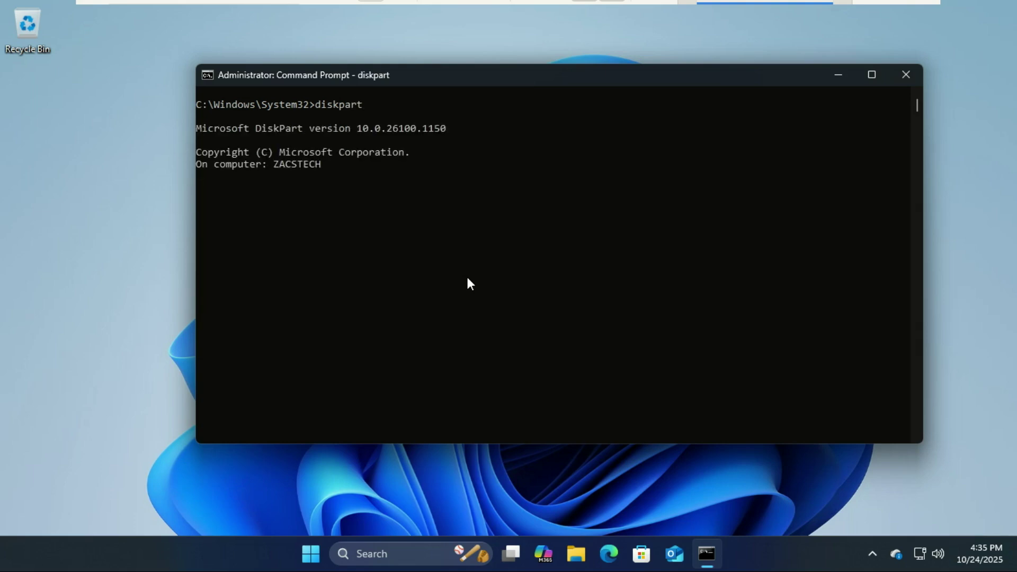
List the disks, select disk 0, and list its partitions
text(list disk)
key(Return)
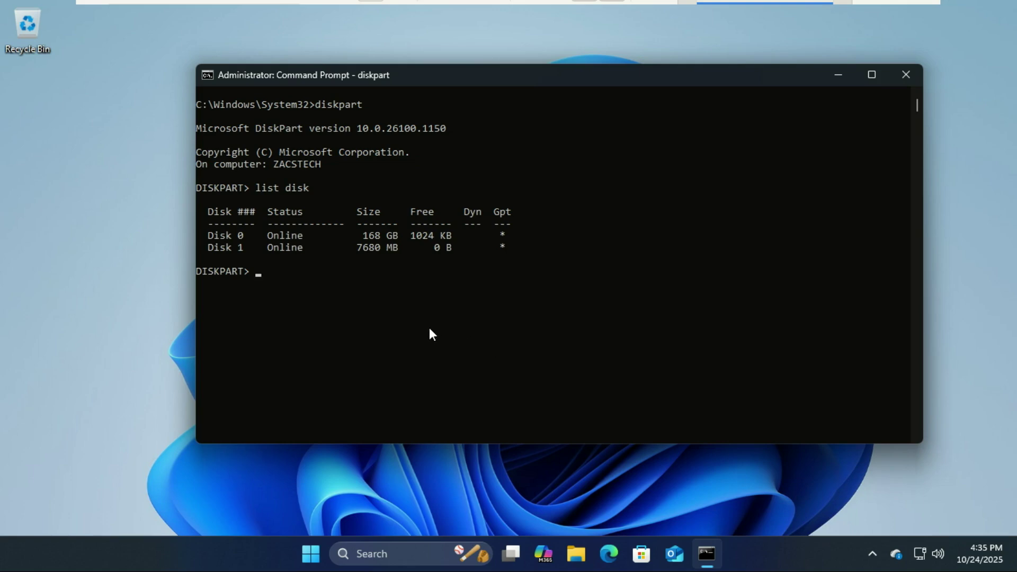
text(select disk )
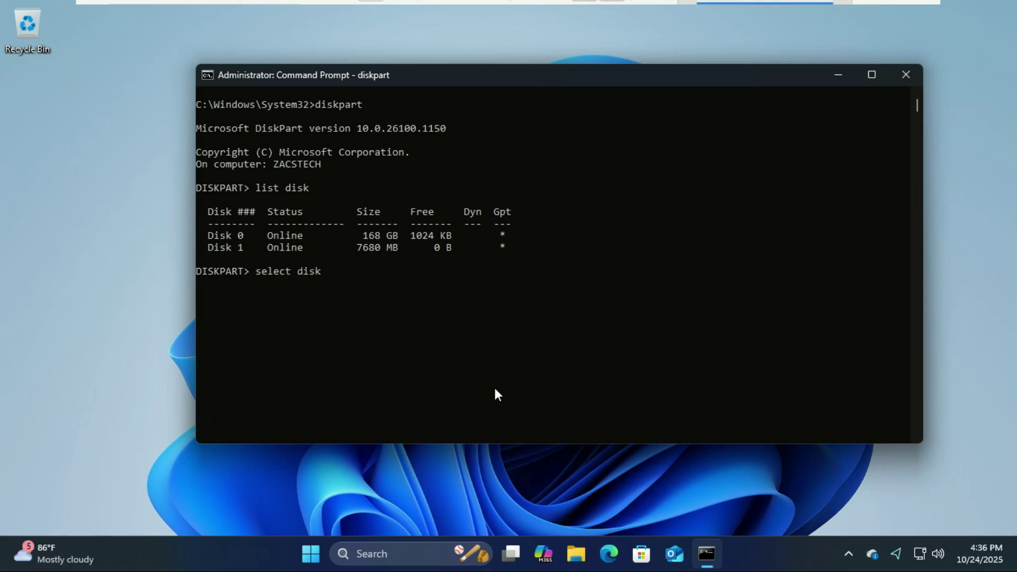
text(0)
key(Return)
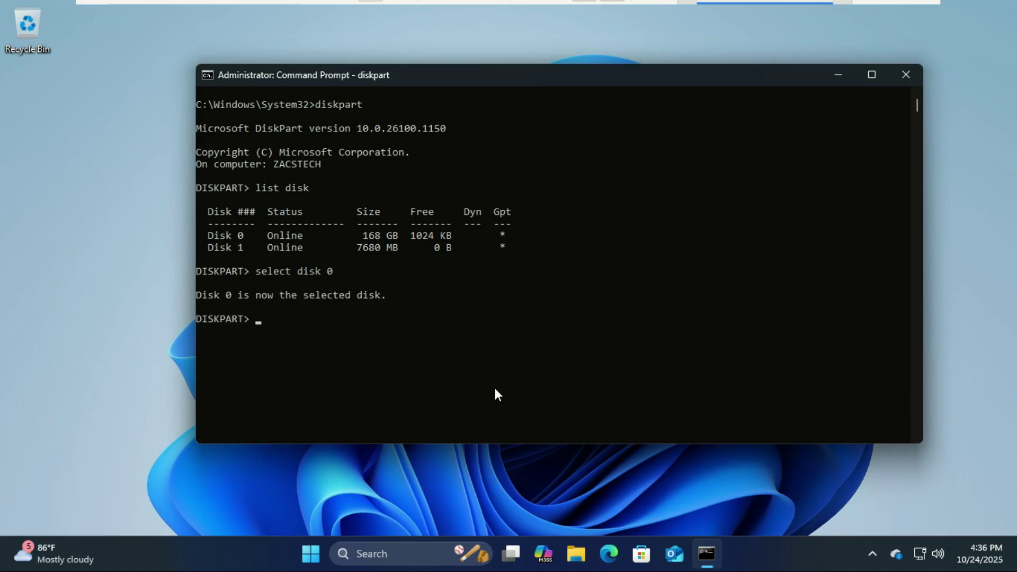
text(list partition)
key(Return)
Select partition 1, the 100 MB System partition, and assign it drive letter Z
click(873, 76)
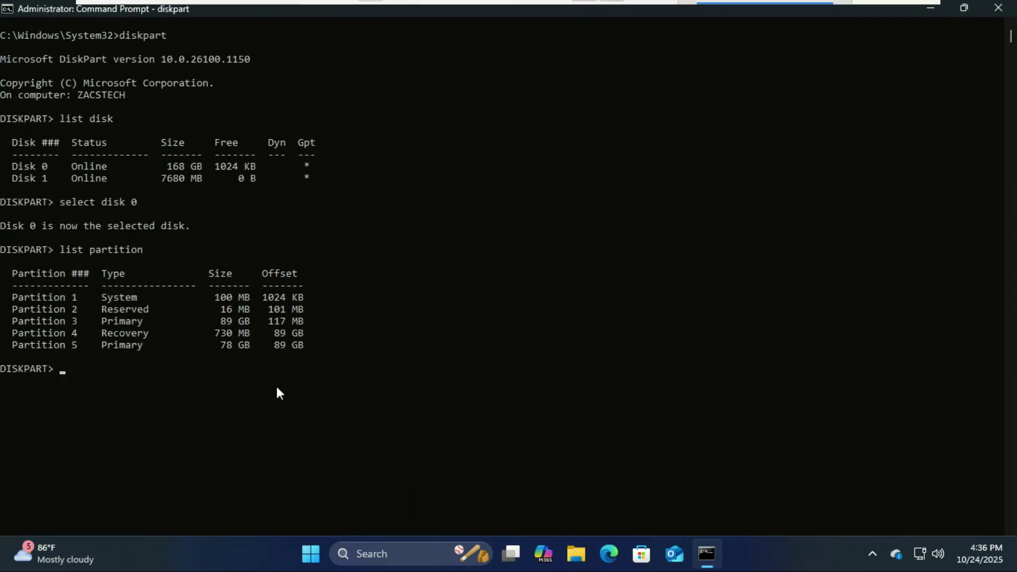
click(100, 297)
drag(112, 299, 305, 301)
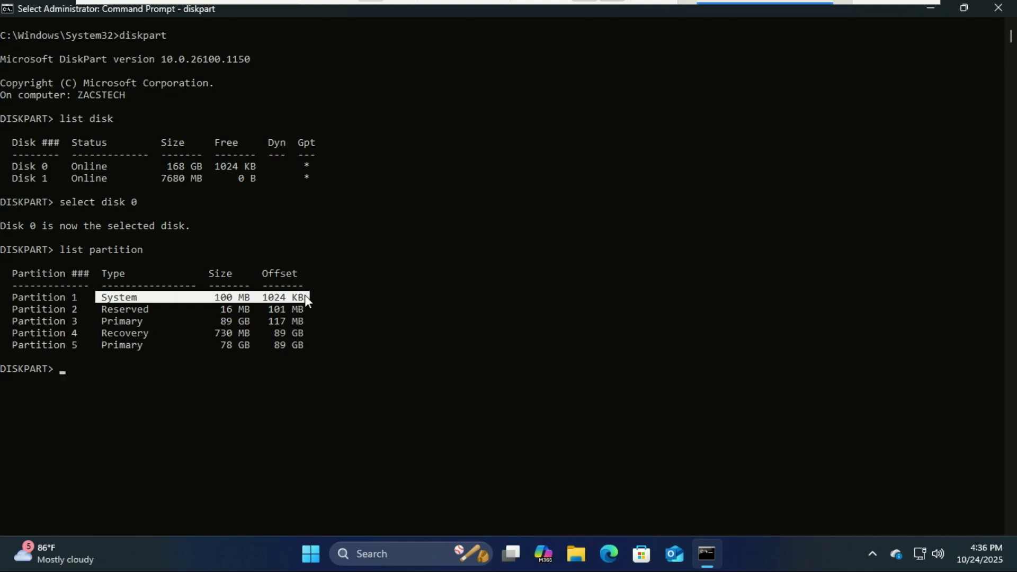
text(sele)
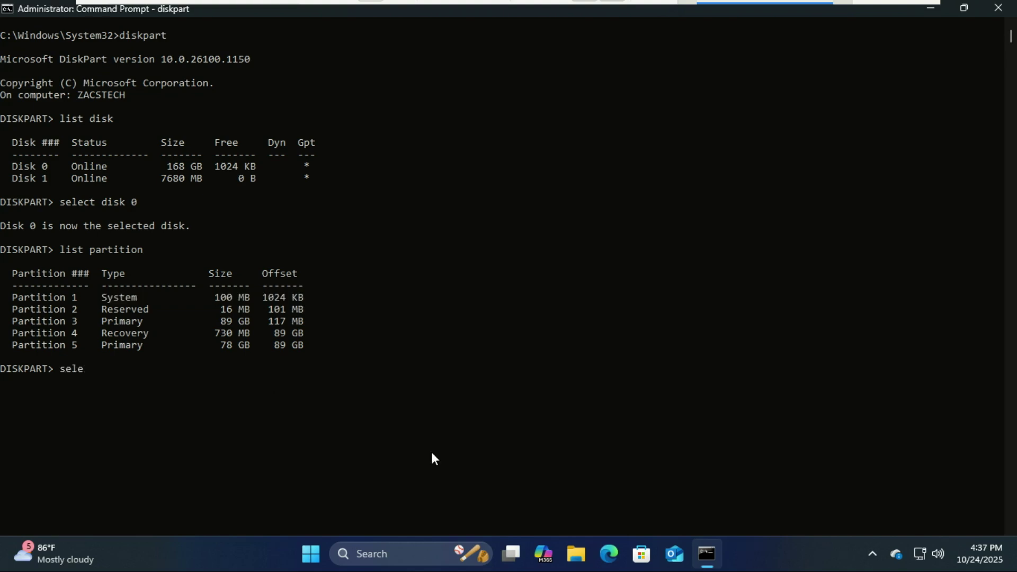
text(ct partition 1)
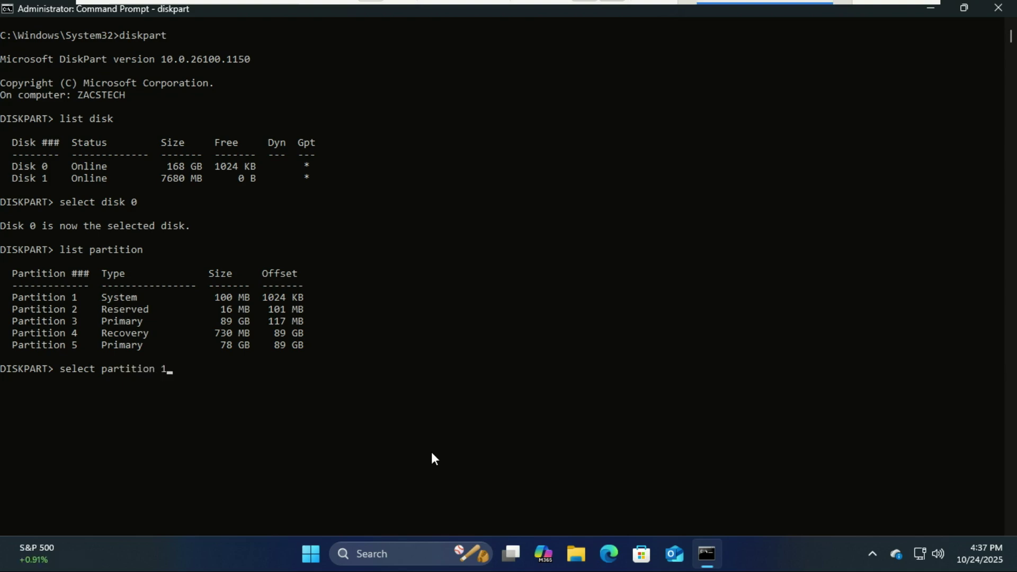
key(Return)
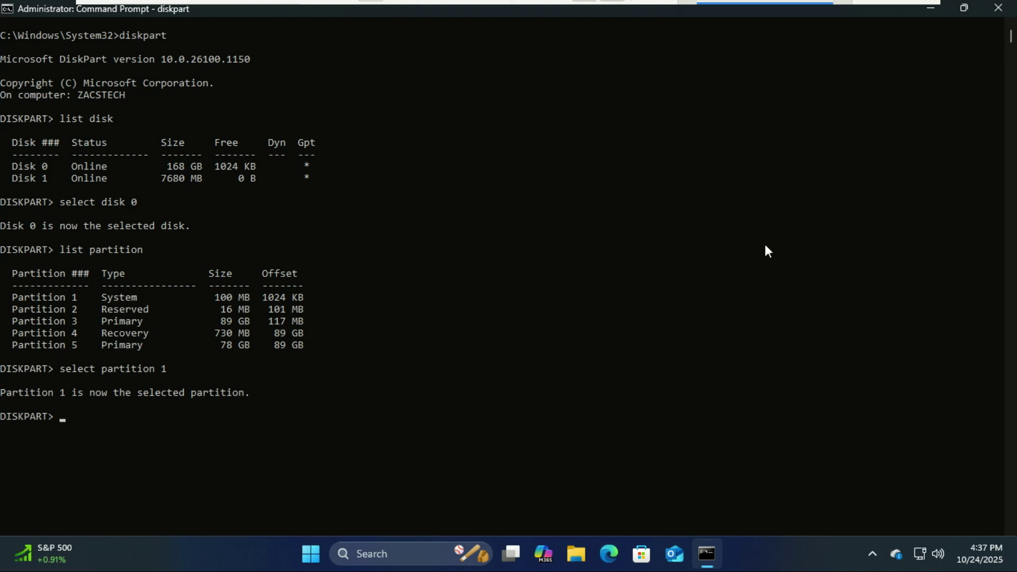
text(assign letter)
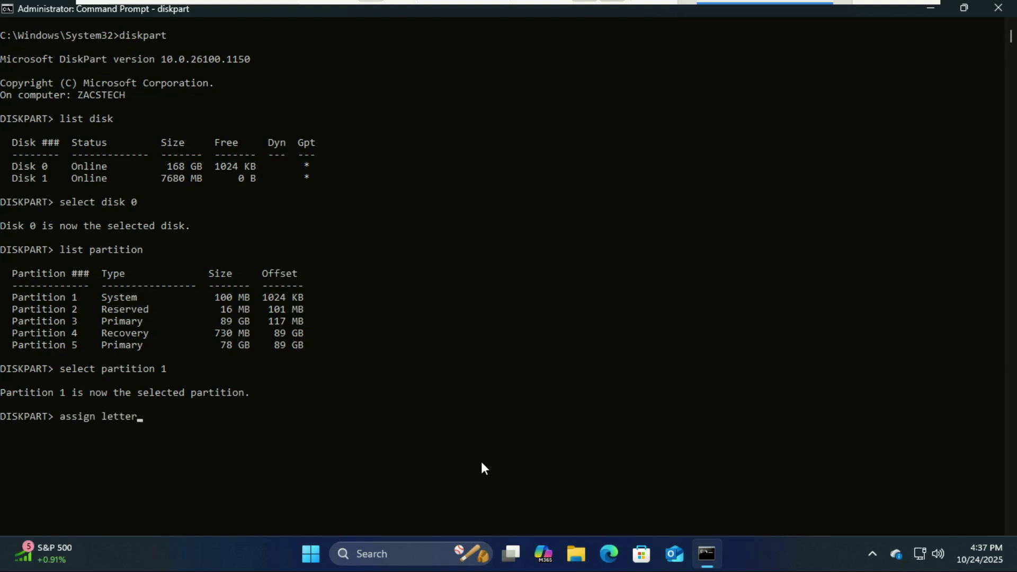
text(=z)
key(Return)
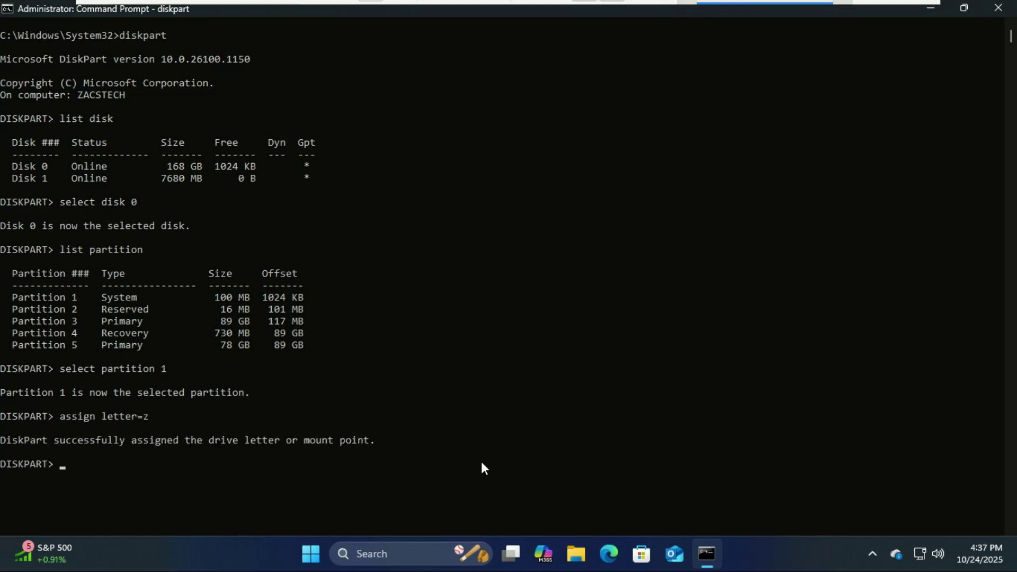
Exit DiskPart and switch the console to drive Z:
text(exit)
key(Return)
scroll(706, 444, down, 6)
text(z:)
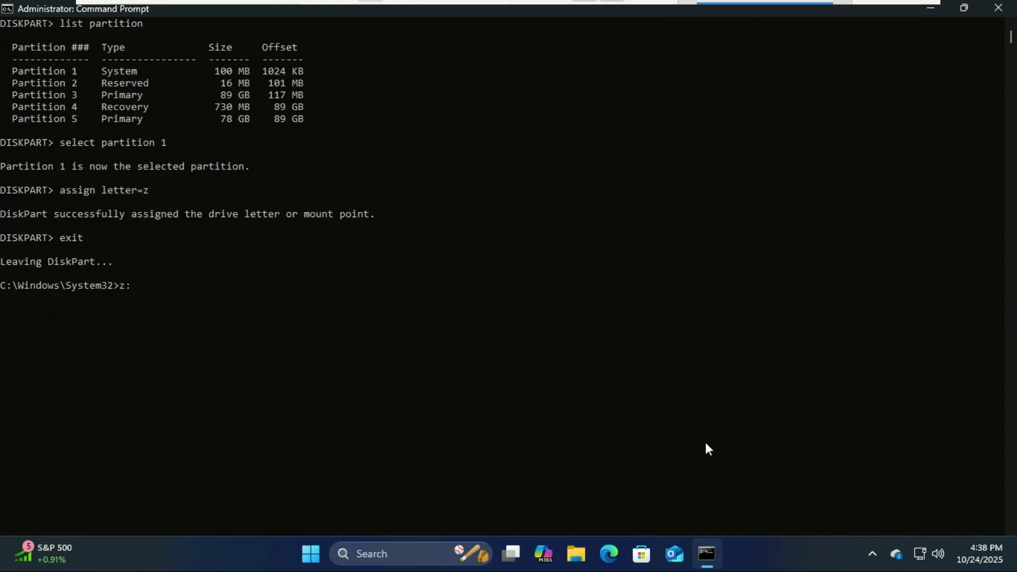
key(Return)
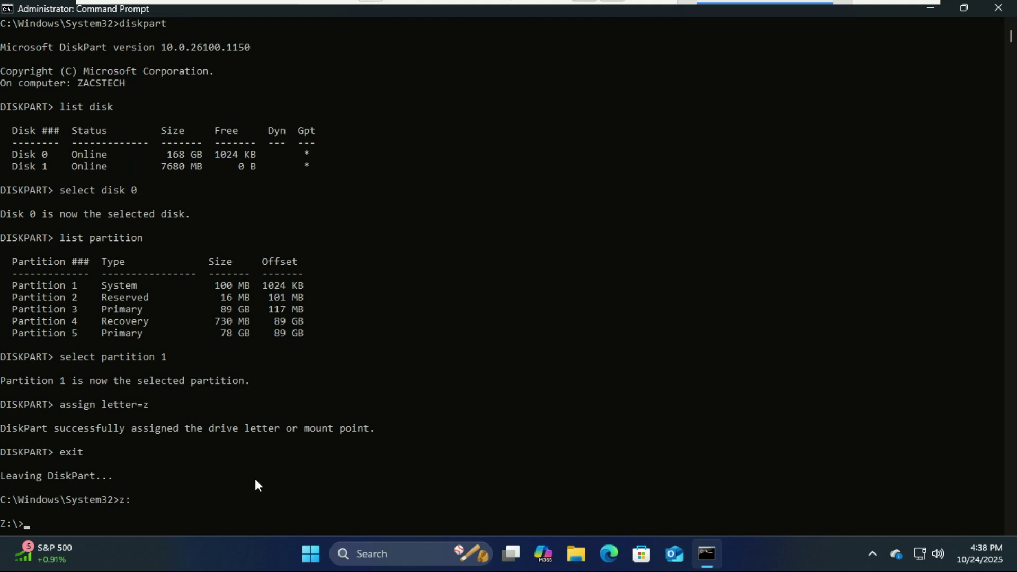
List drive Z, move into the EFI folder and list its folders
double_click(52, 7)
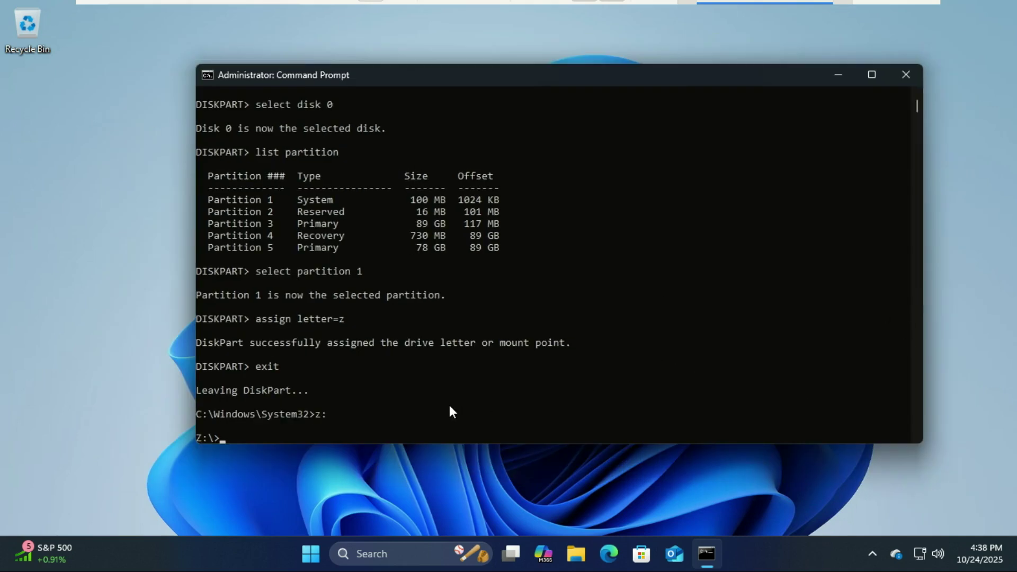
text(dir)
key(Return)
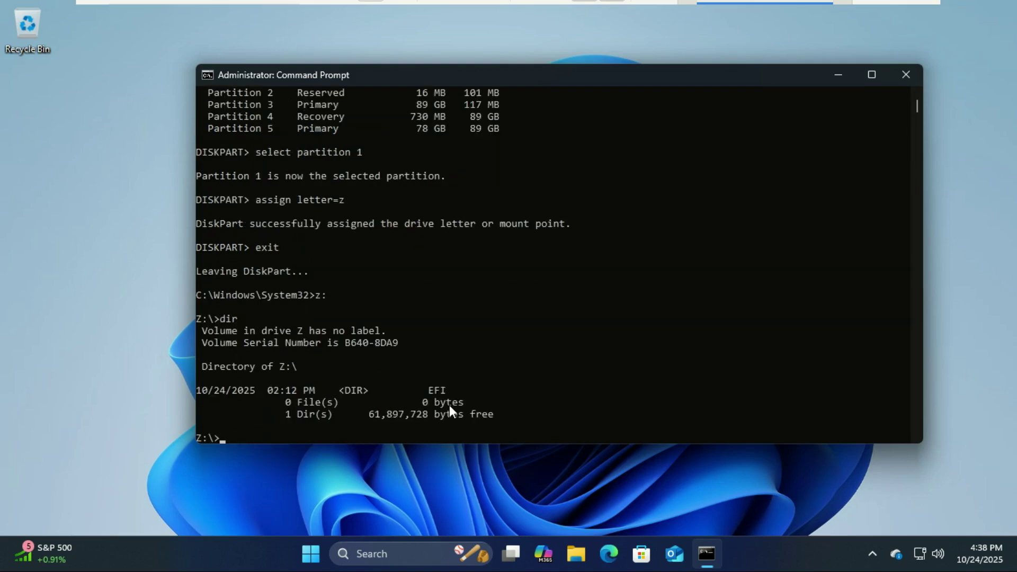
text(cd EFI)
key(Return)
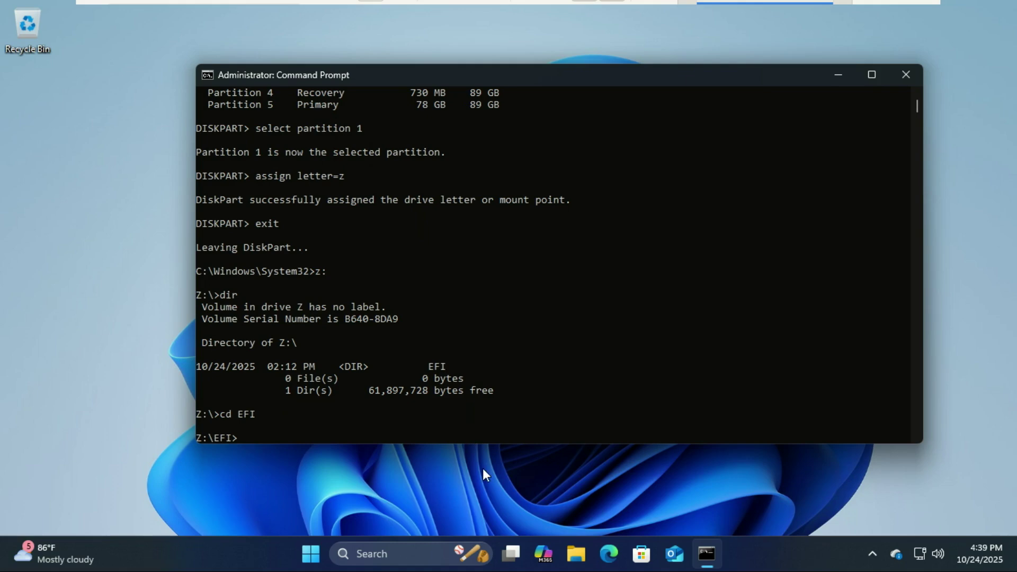
text(DIR)
key(Return)
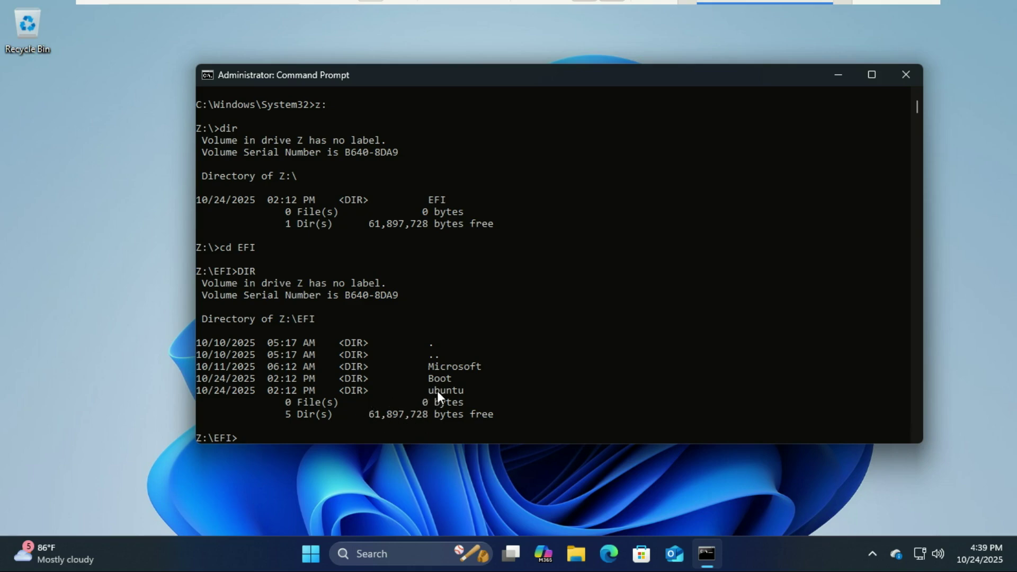
Delete the ubuntu folder with 'rd ubuntu /s', confirm with y, and re-list EFI
drag(424, 391, 474, 395)
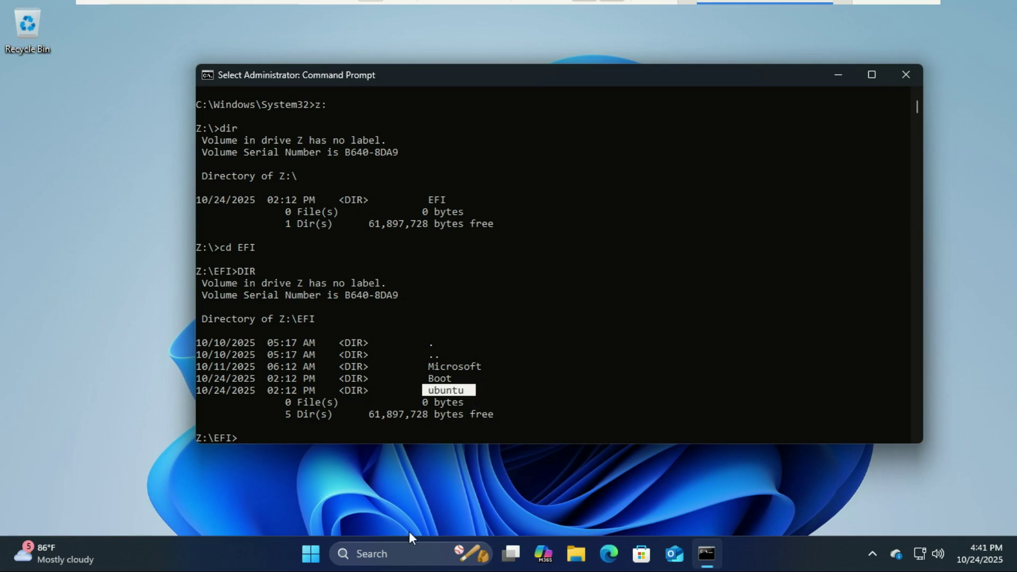
key(ctrl+c)
text(rd)
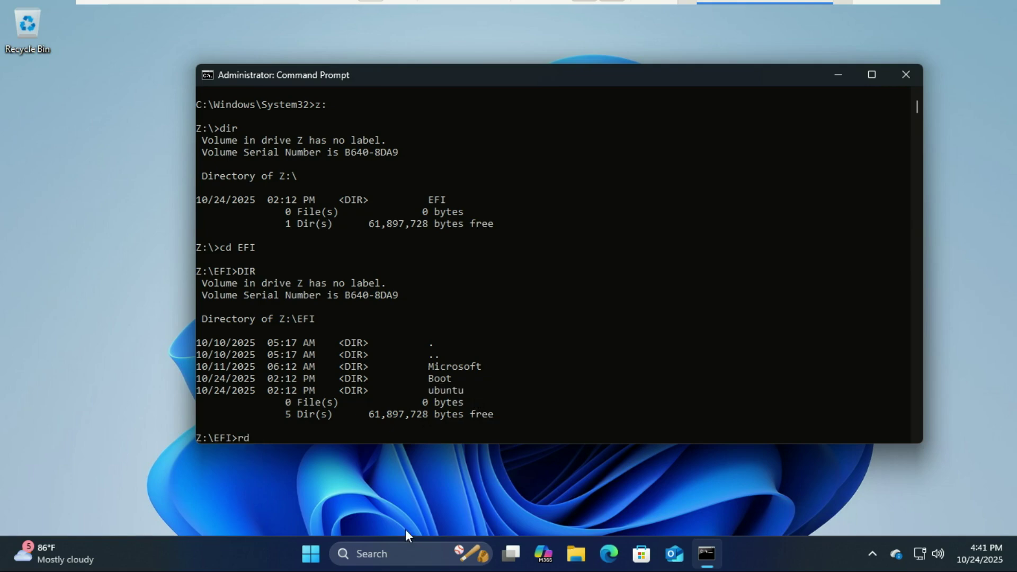
text( ubuntu /s)
key(Return)
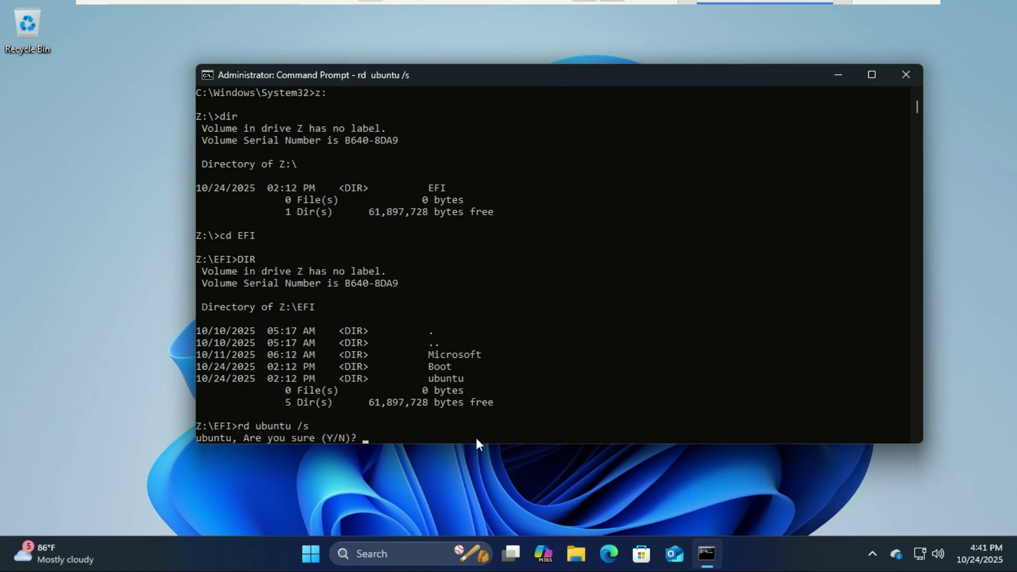
text(y)
key(Return)
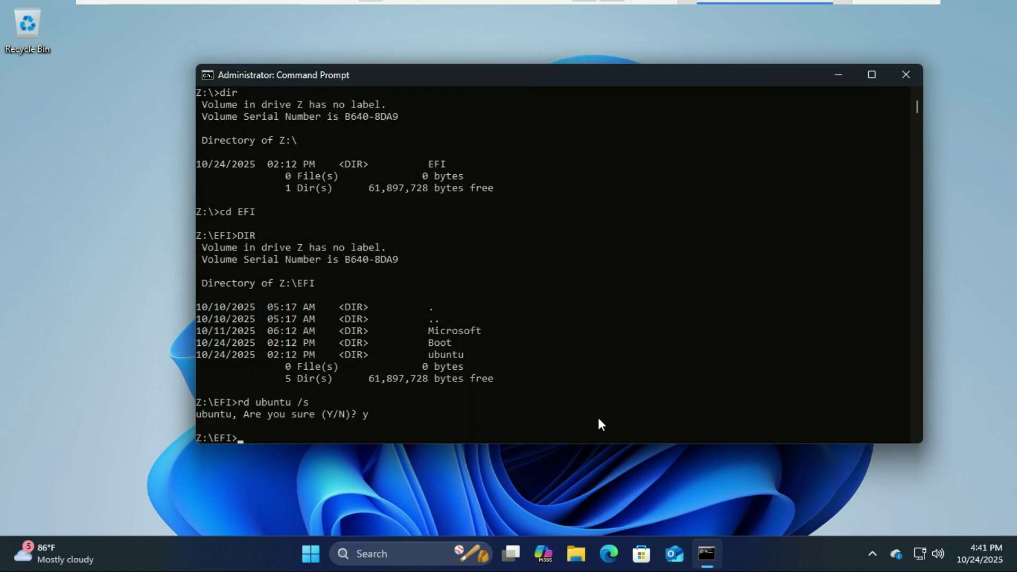
text(dir)
key(Return)
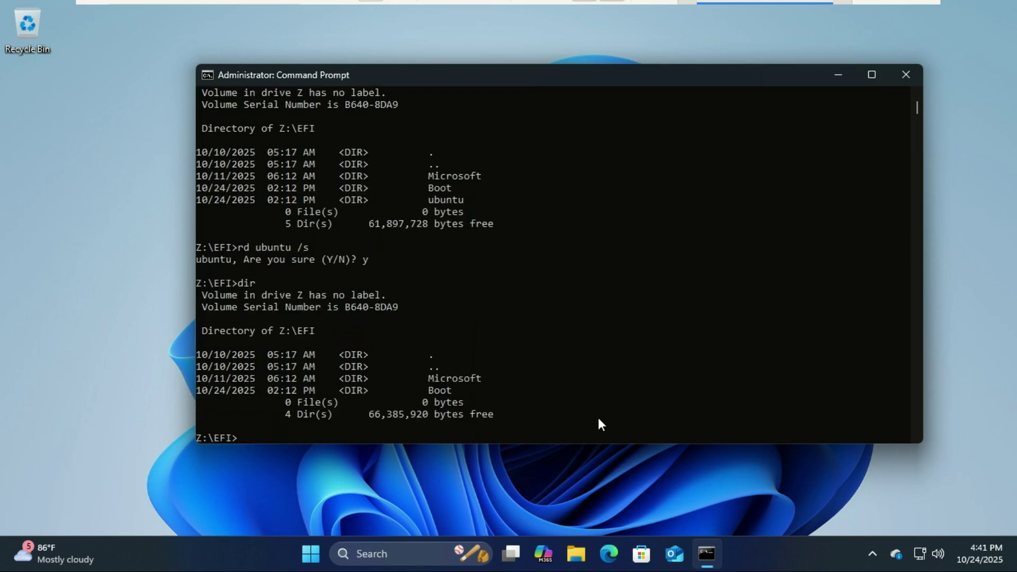
Close Command Prompt and restart Windows from the Start menu's Power options
key(alt+F4)
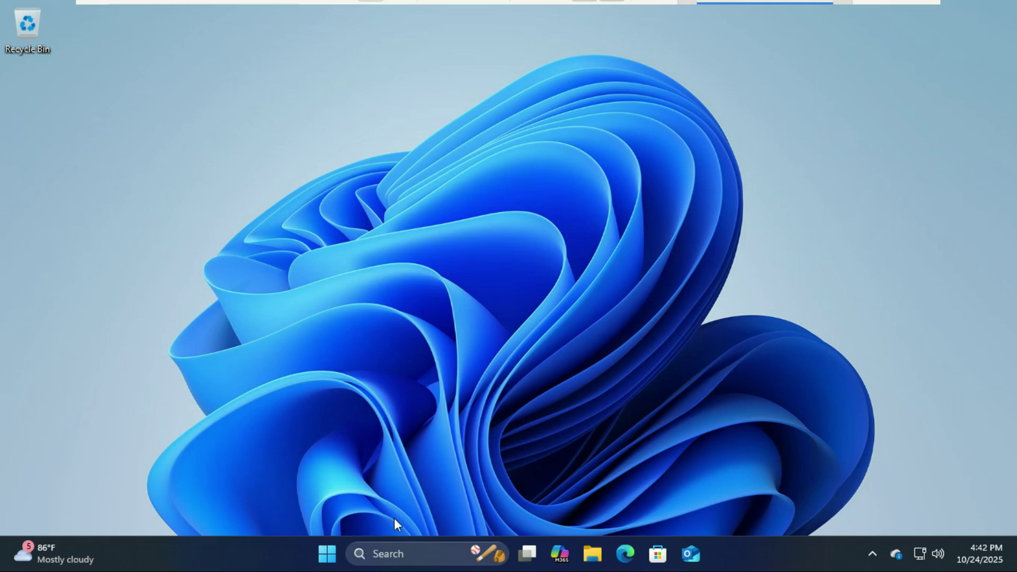
click(325, 555)
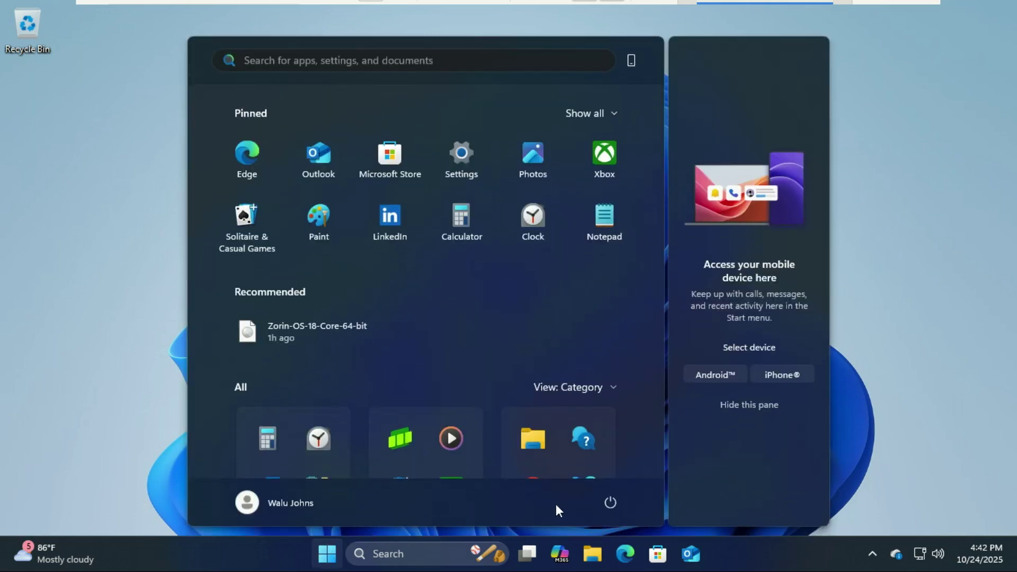
click(610, 503)
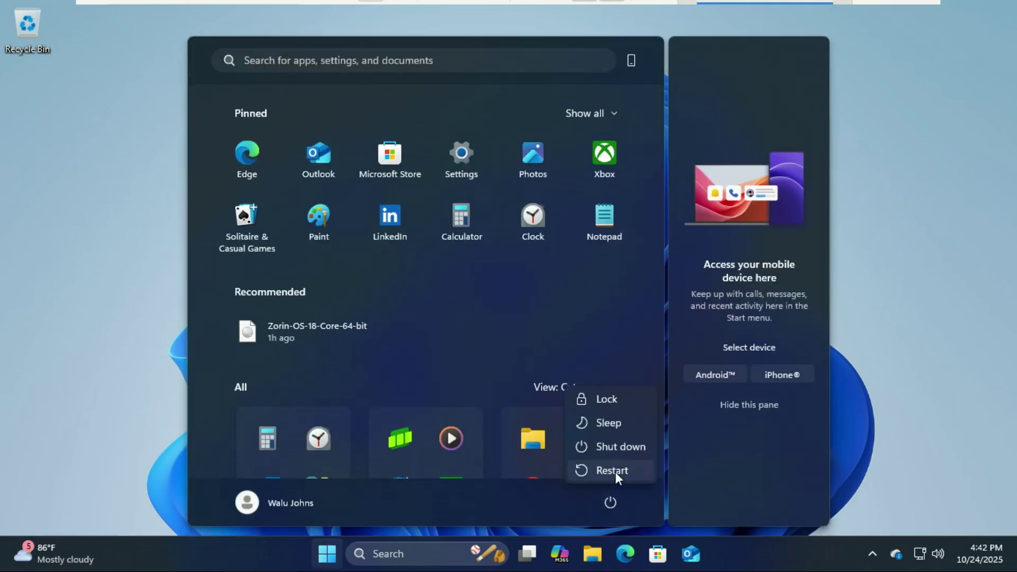
click(615, 472)
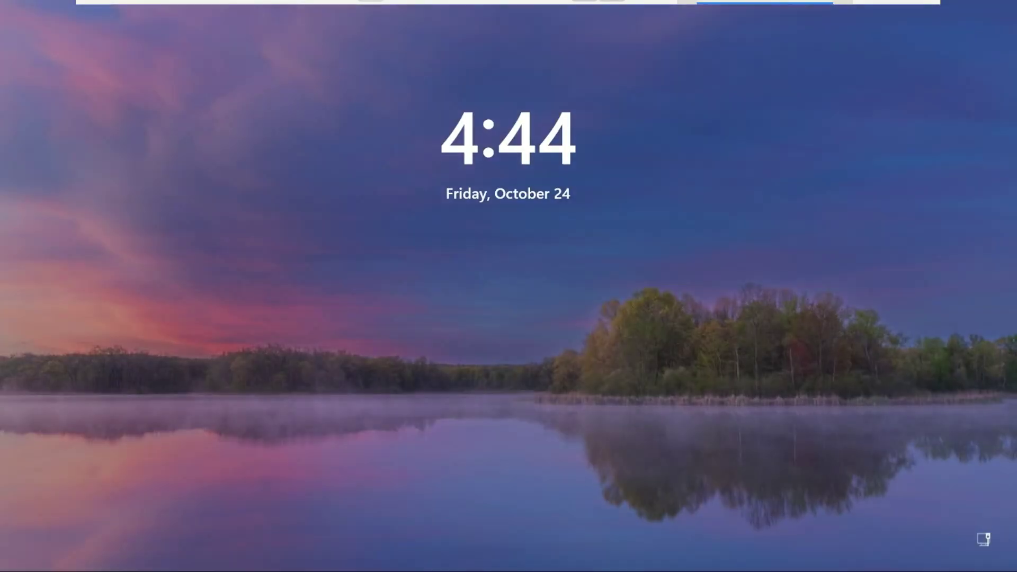
Dismiss the lock screen and sign back in with the account password
key(space)
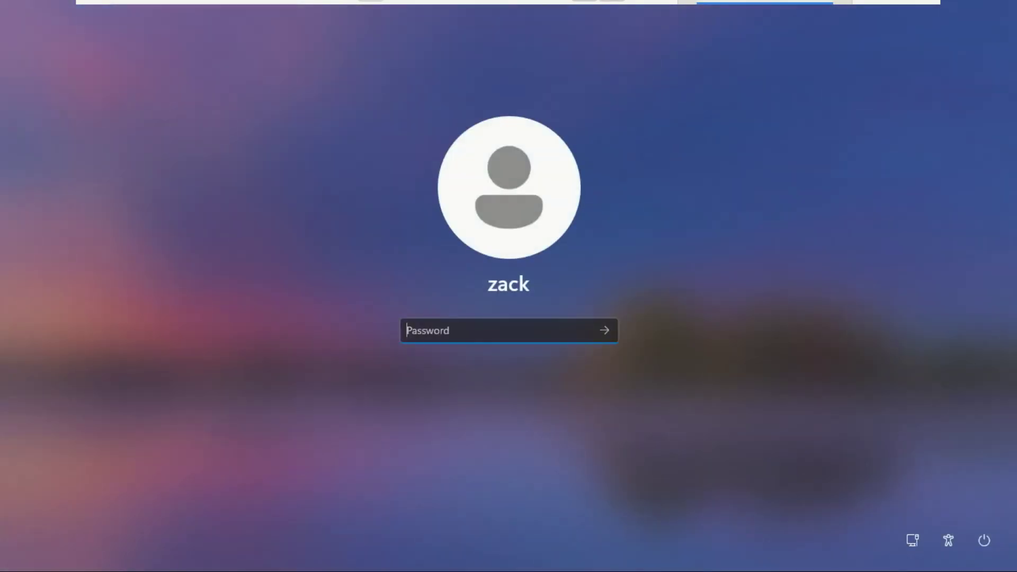
text(********)
key(Return)
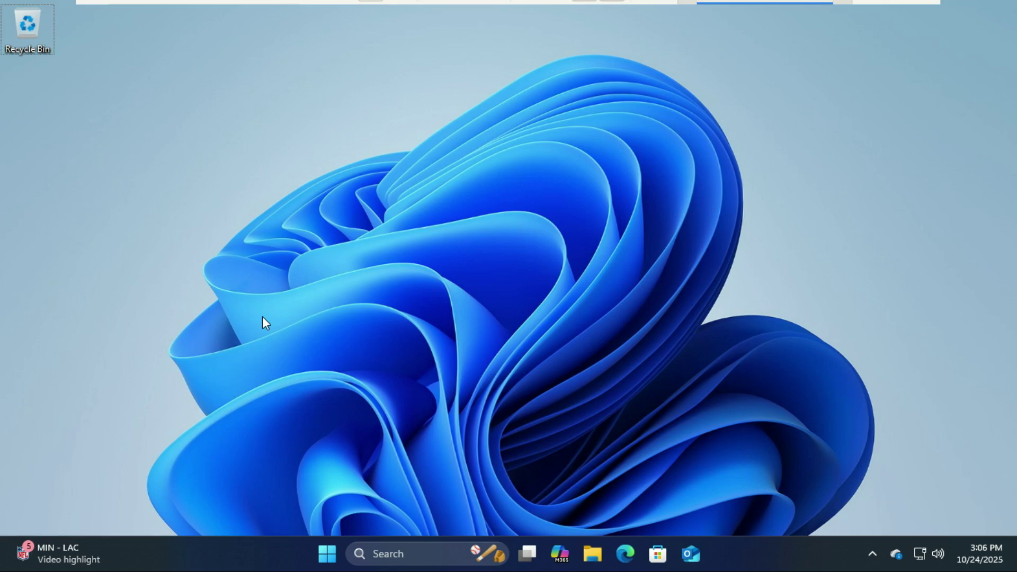